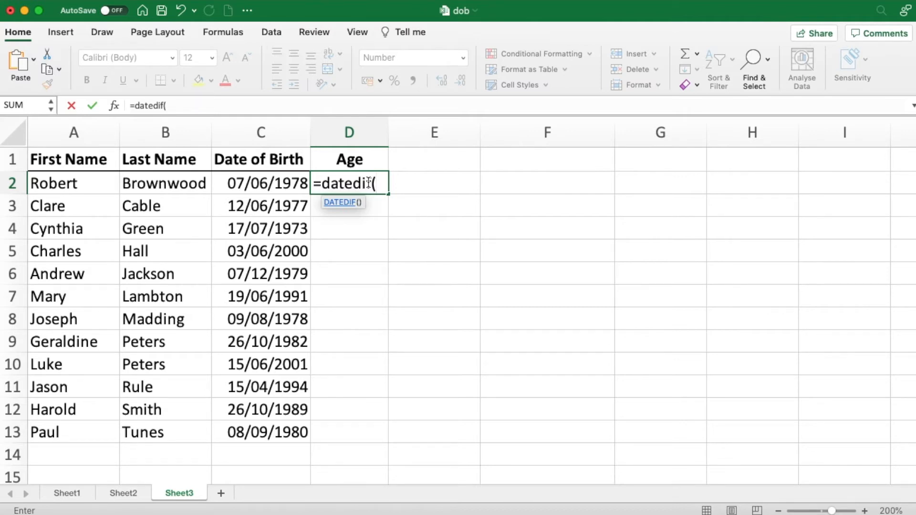
- Complete the DATEDIF formula in D2 with C2 as start date, NOW() as end date and "y" as the unit
click(269, 184)
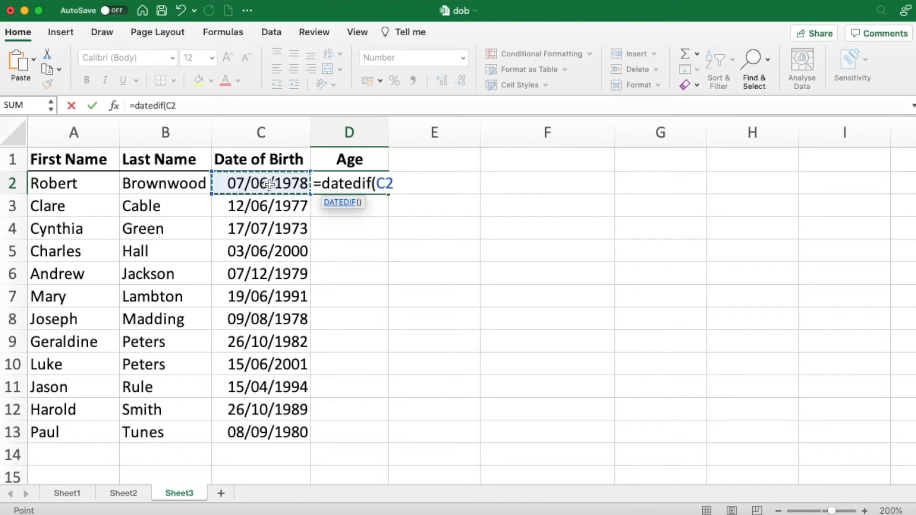
text(,)
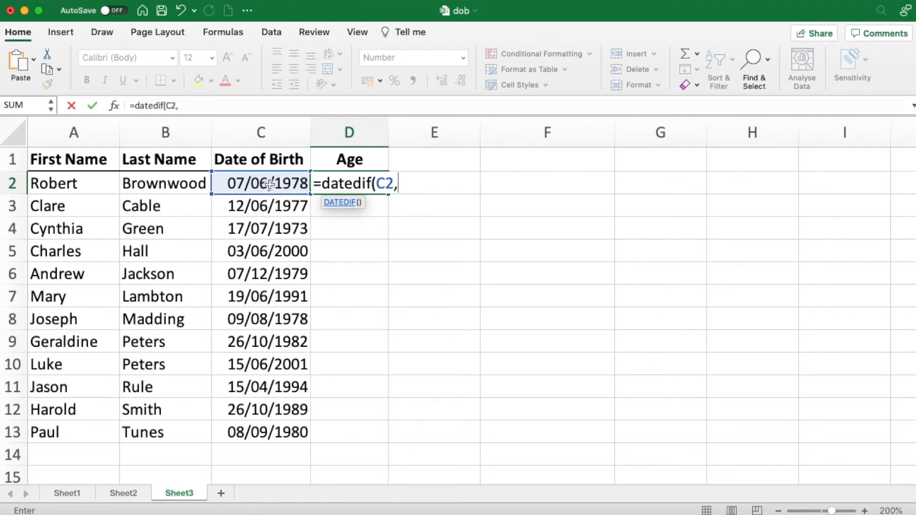
text(N)
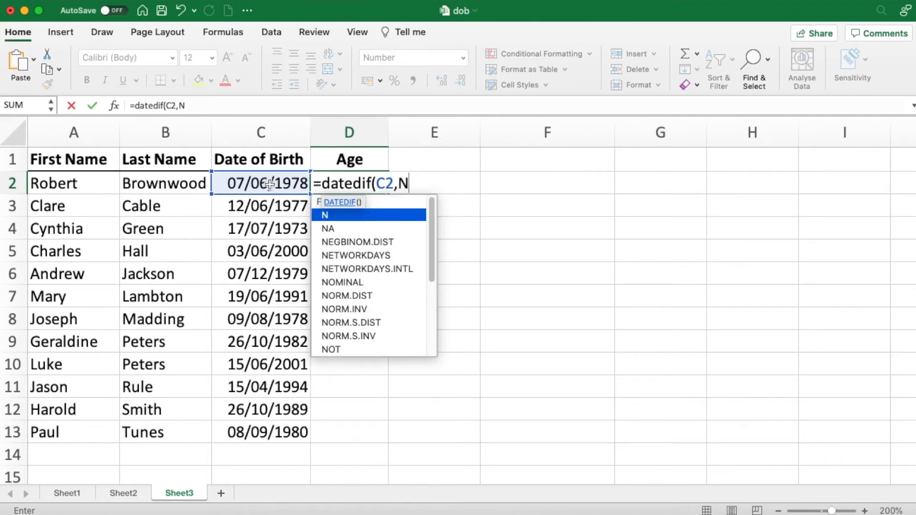
text(ow())
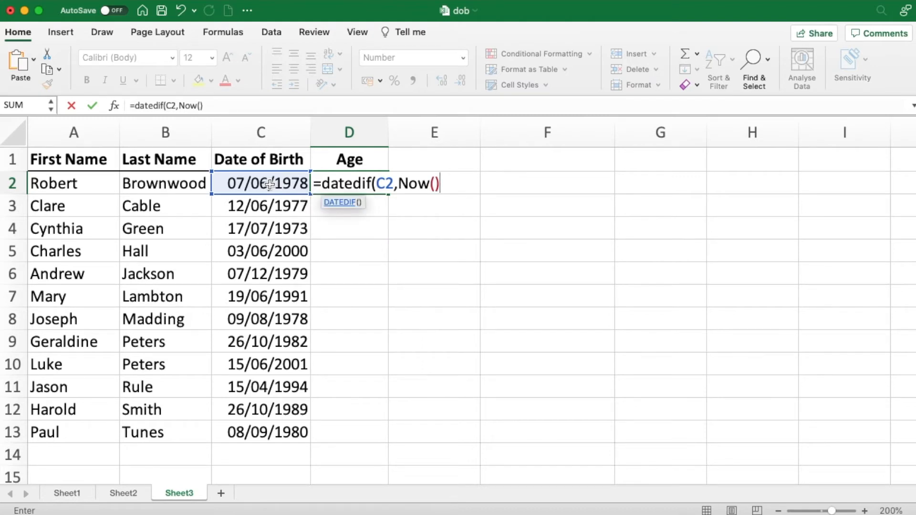
text(,"y"))
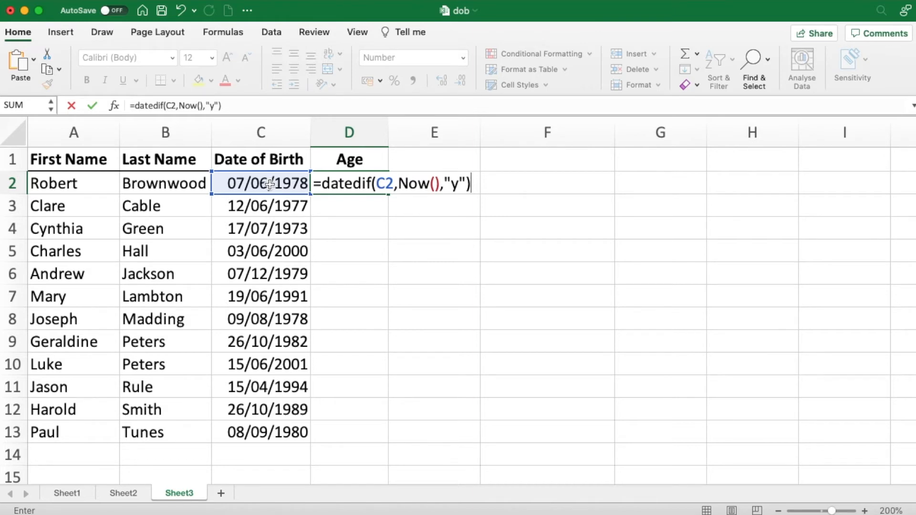
key(Return)
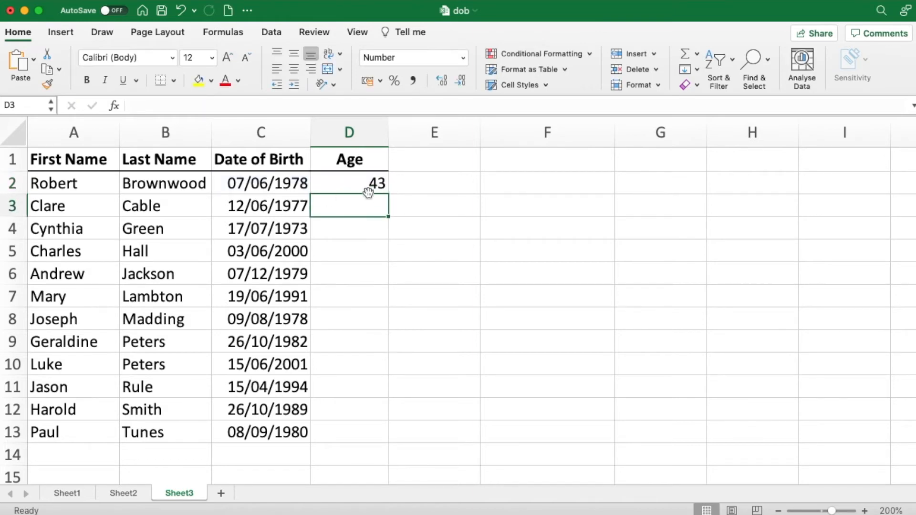
- Examine the DATEDIF formula in D2, focusing on the NOW() argument and its empty brackets
click(362, 185)
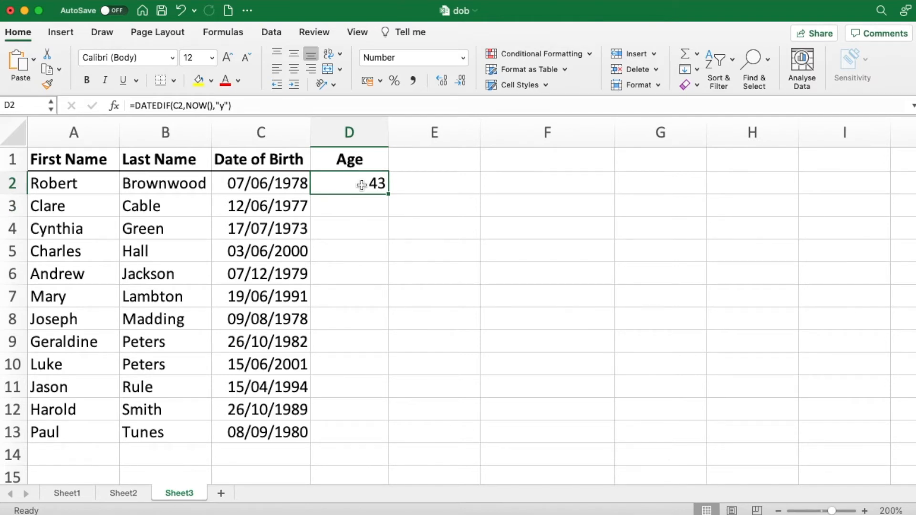
double_click(361, 185)
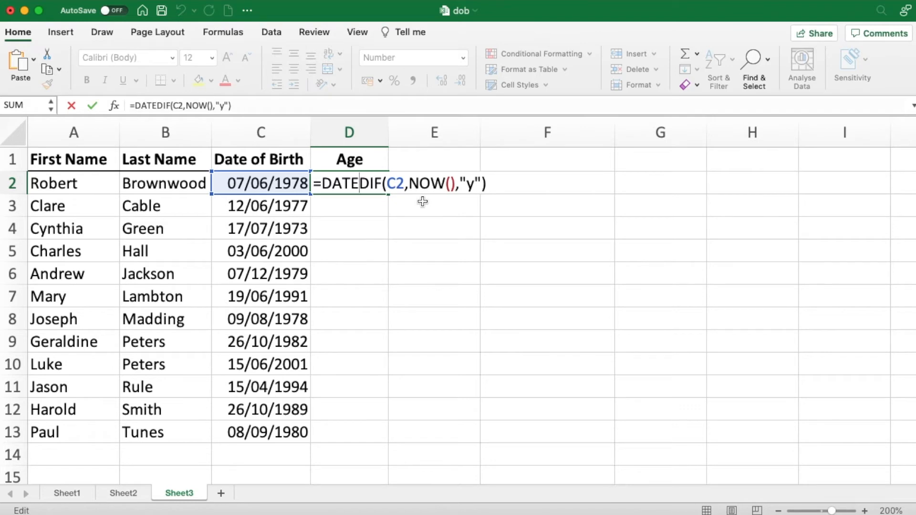
drag(411, 183, 455, 183)
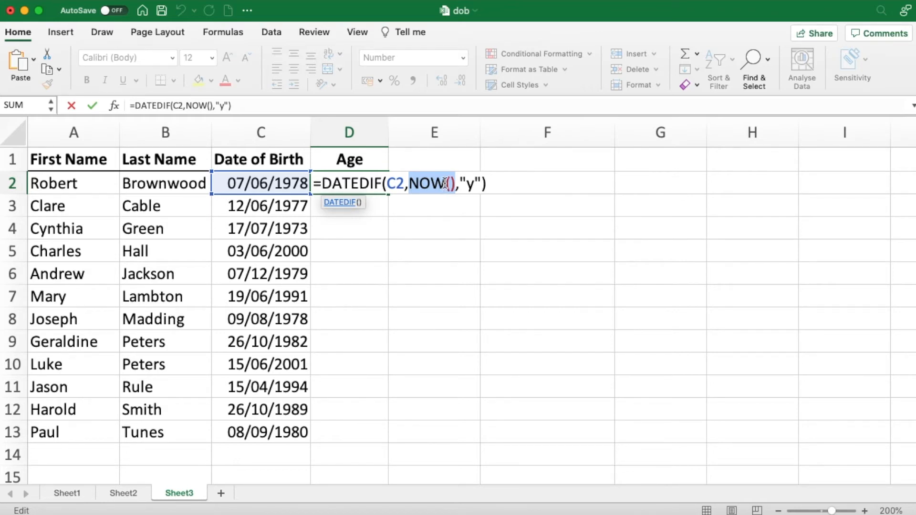
click(446, 184)
drag(447, 184, 455, 185)
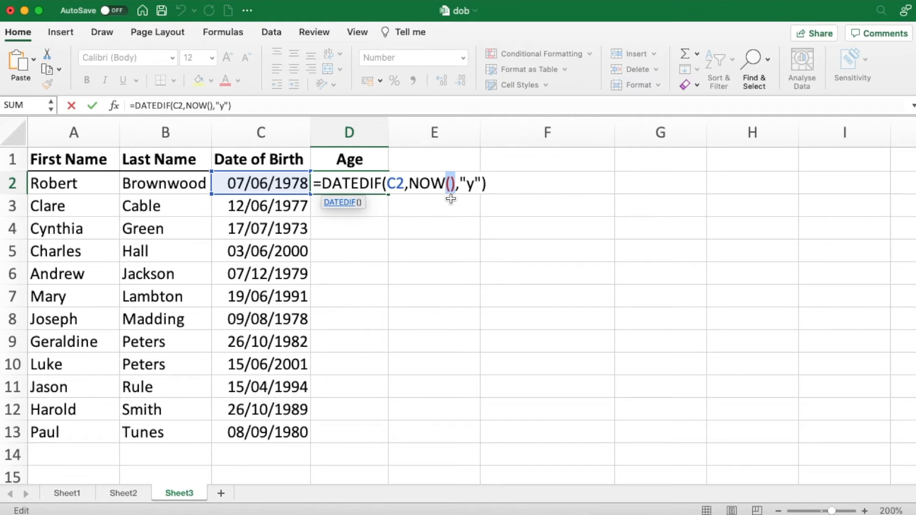
key(Return)
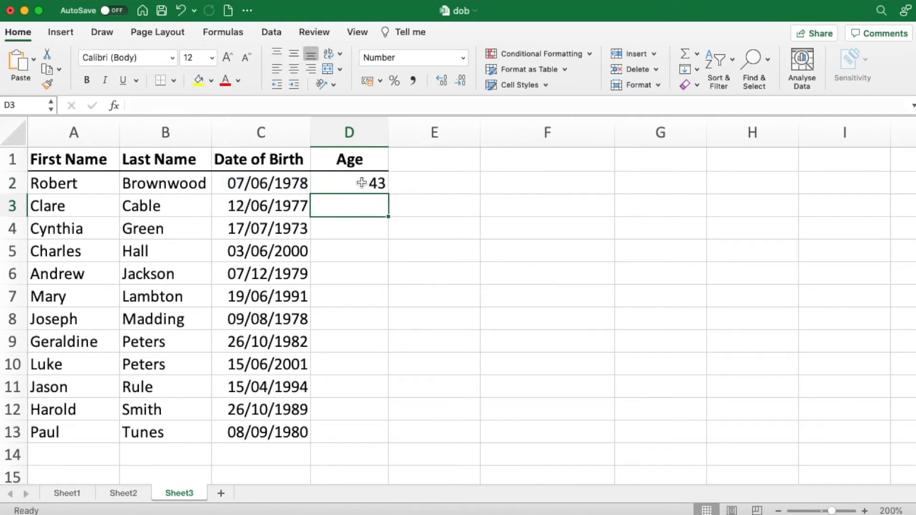
click(358, 182)
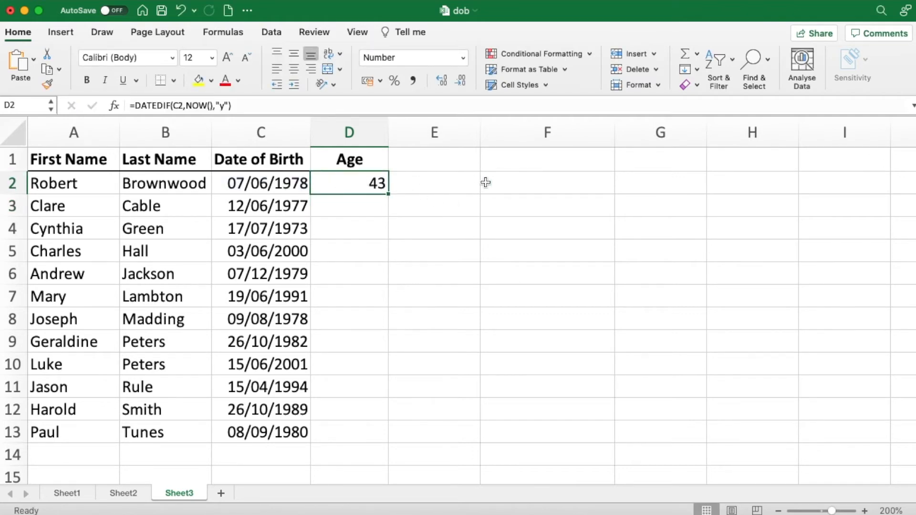
- Enter the formula =now() in cell F1
click(539, 161)
text(=now())
key(Return)
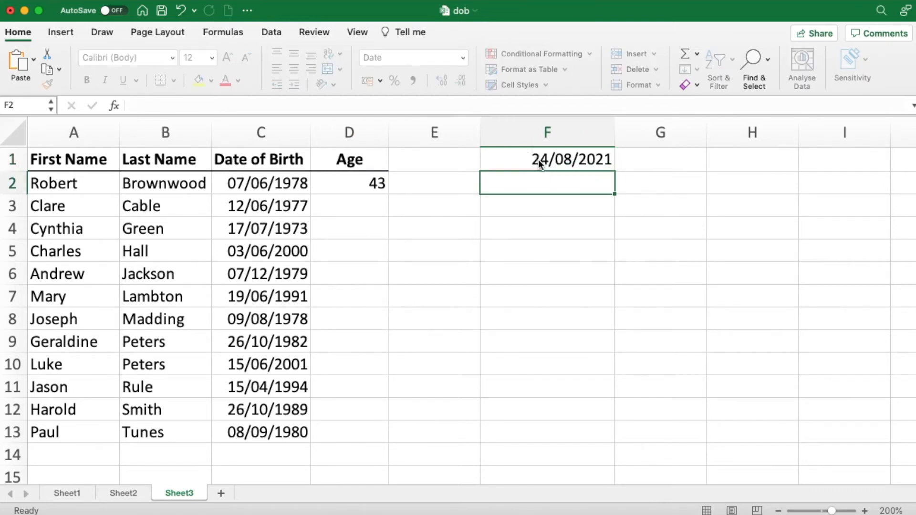
- Change the unit argument of the DATEDIF formula in D2 to "M"
click(374, 187)
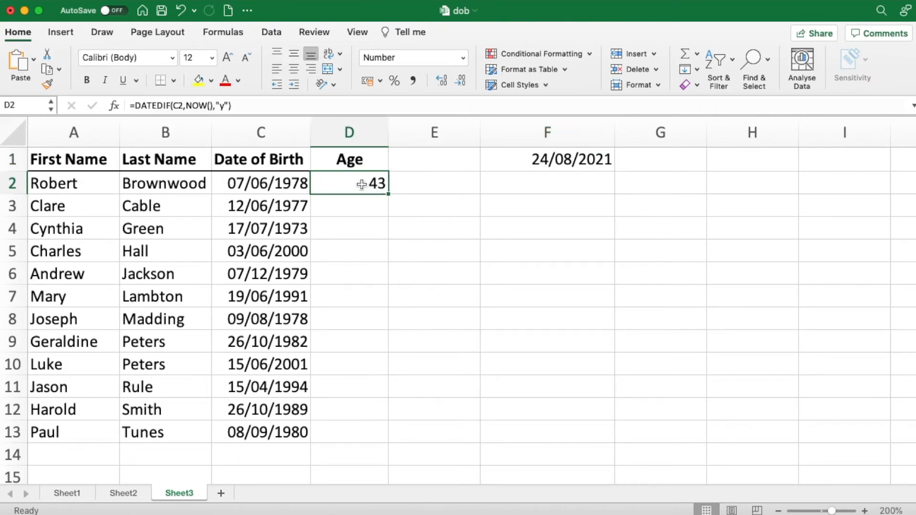
double_click(361, 185)
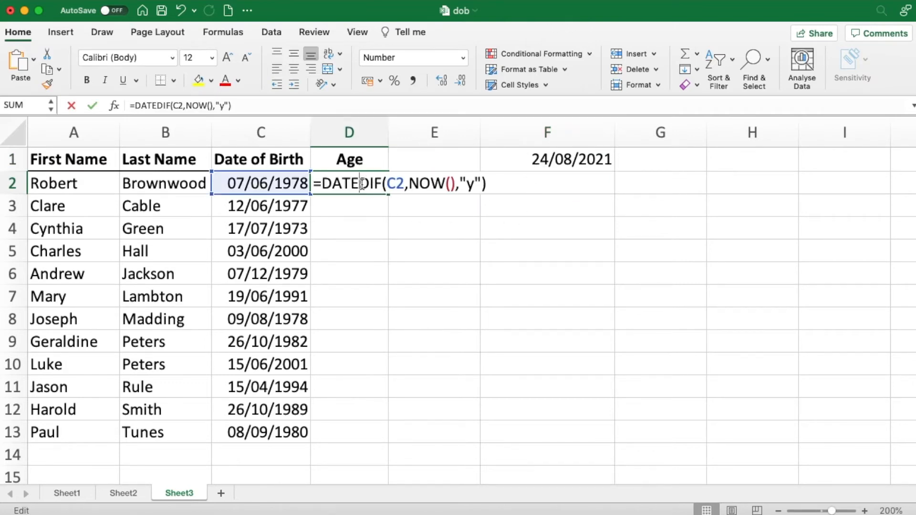
double_click(470, 185)
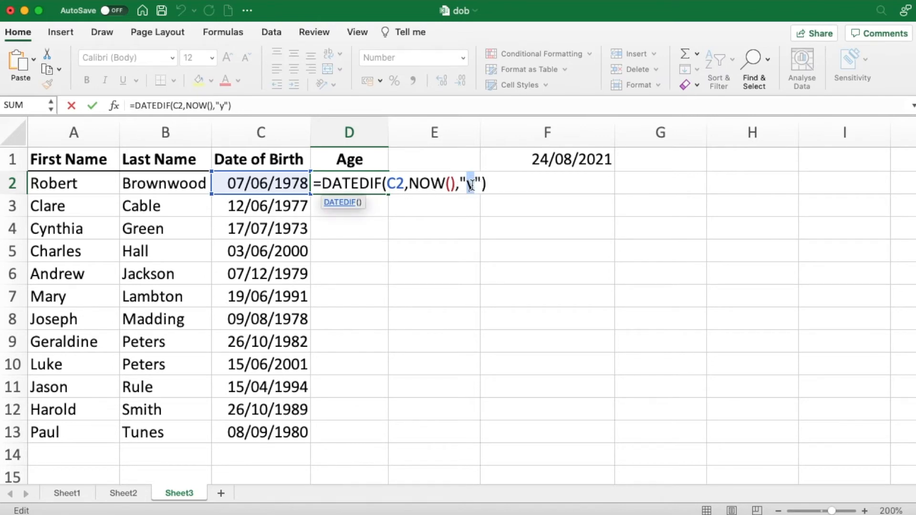
text(m)
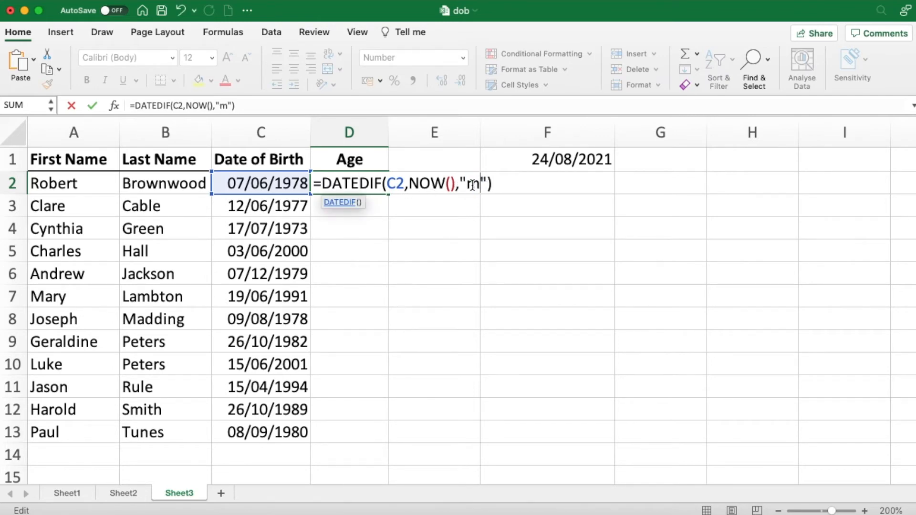
key(BackSpace)
text(M)
key(Return)
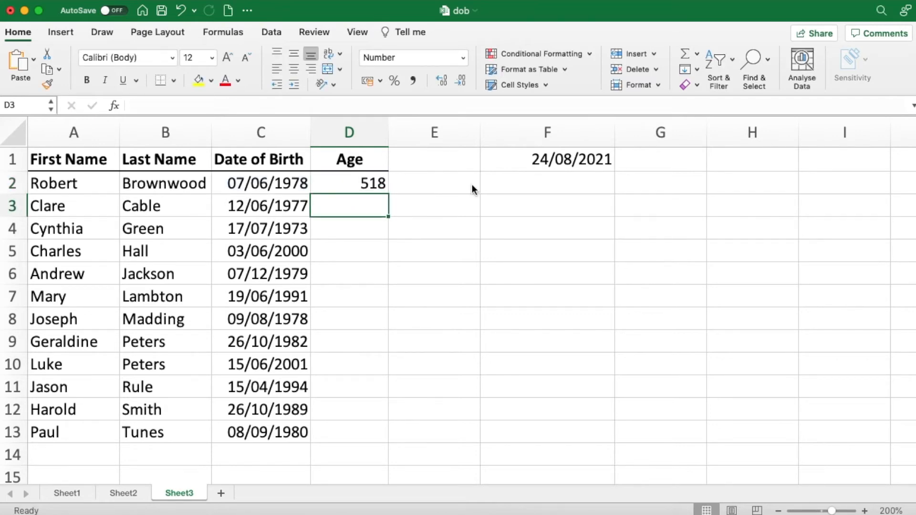
- Replace the unit argument of the D2 formula with a lowercase "m"
click(361, 183)
double_click(362, 183)
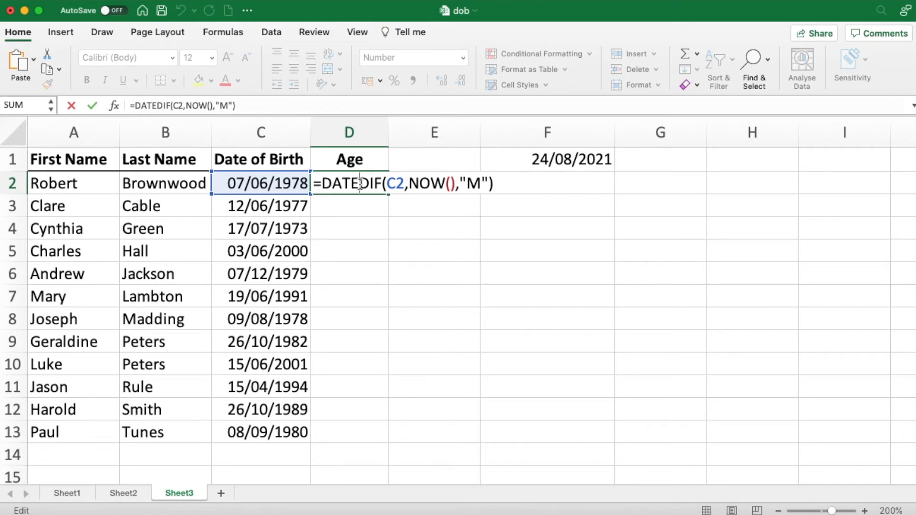
double_click(477, 182)
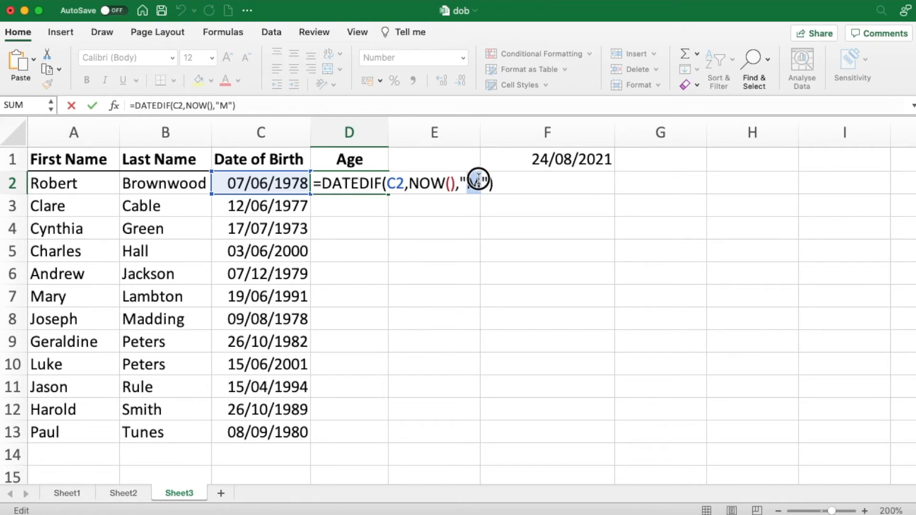
text(m)
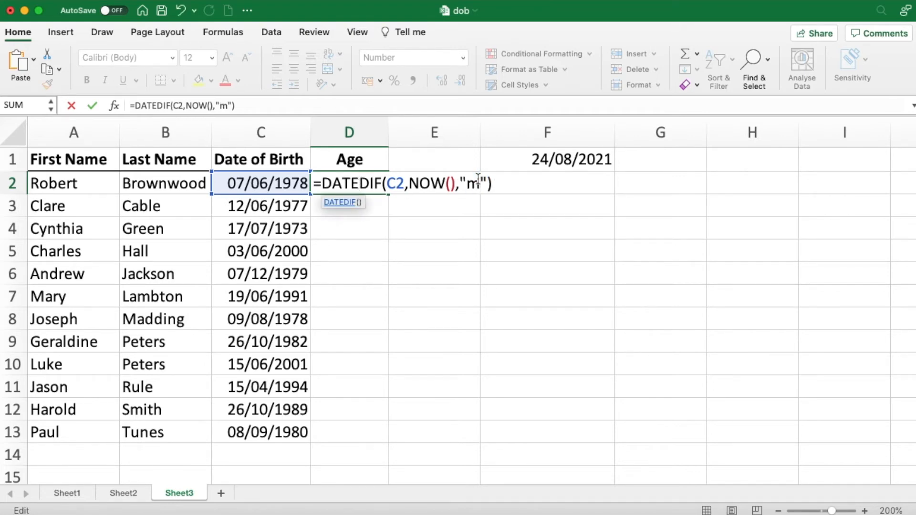
key(Return)
- Change the unit argument of the DATEDIF formula in D2 to "d" to count days
click(351, 186)
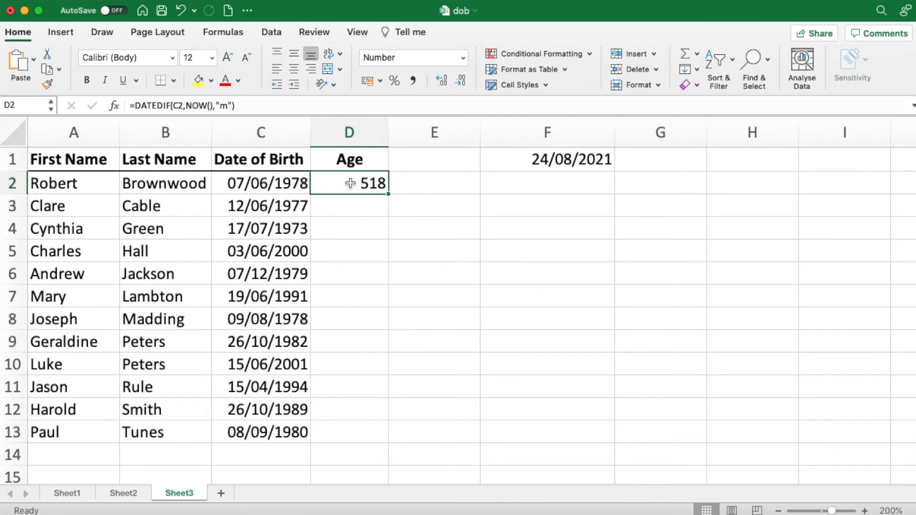
double_click(350, 183)
double_click(474, 182)
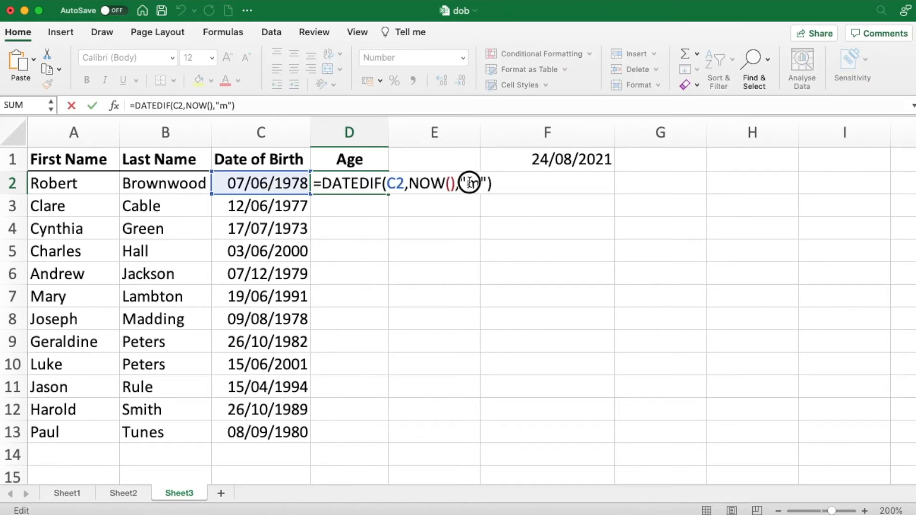
text(d)
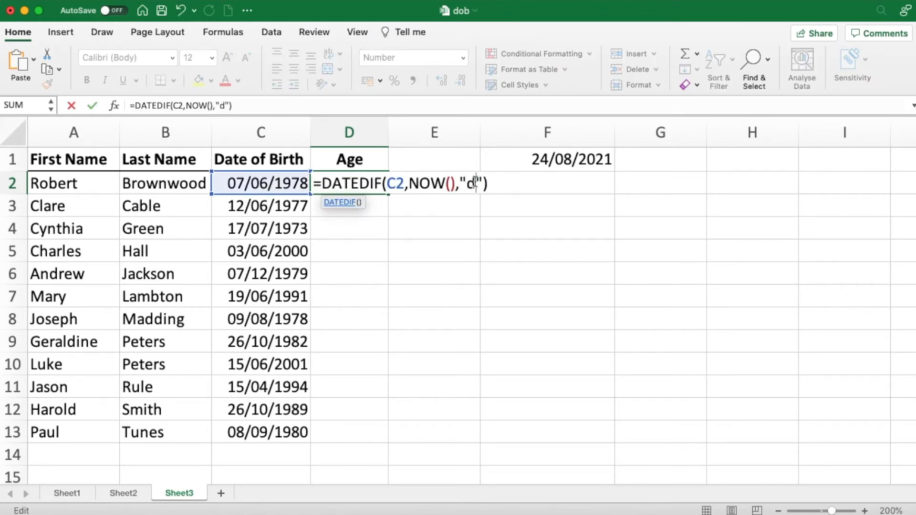
key(Return)
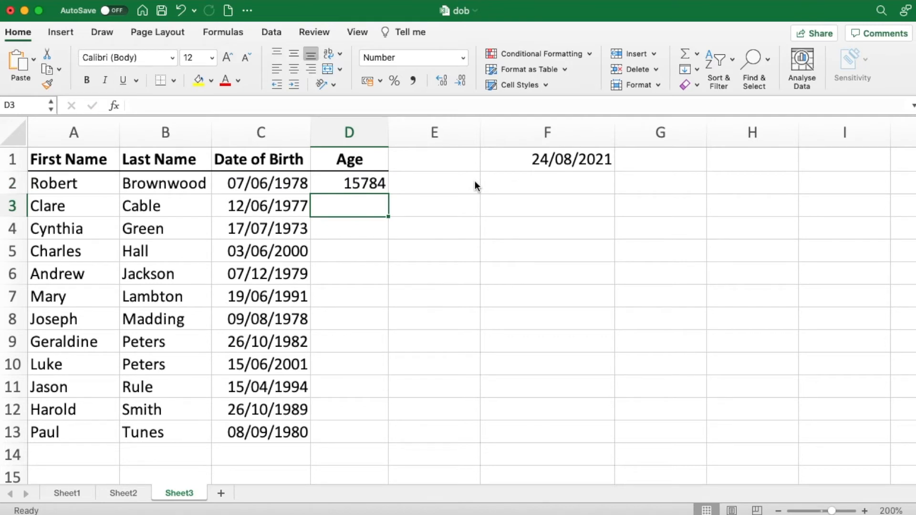
- Set the unit argument of the DATEDIF formula in D2 to "ym"
click(345, 183)
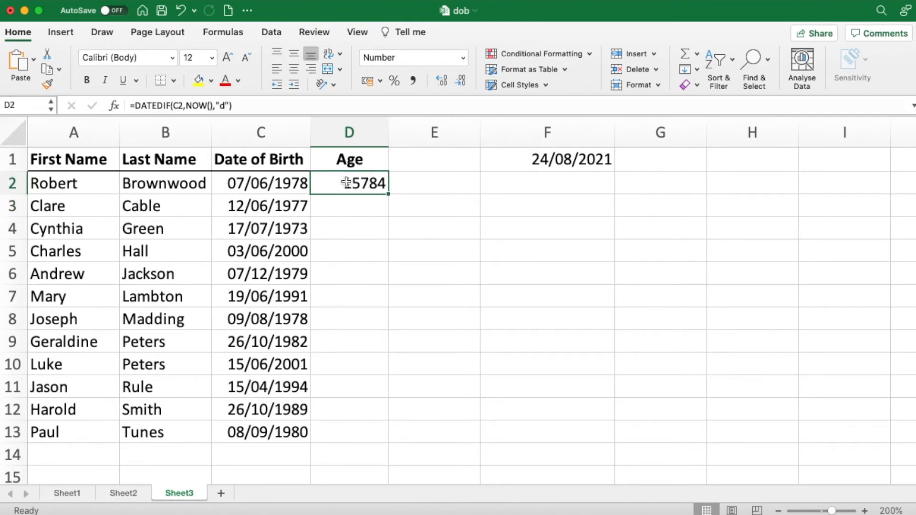
double_click(345, 182)
double_click(472, 182)
text(ym)
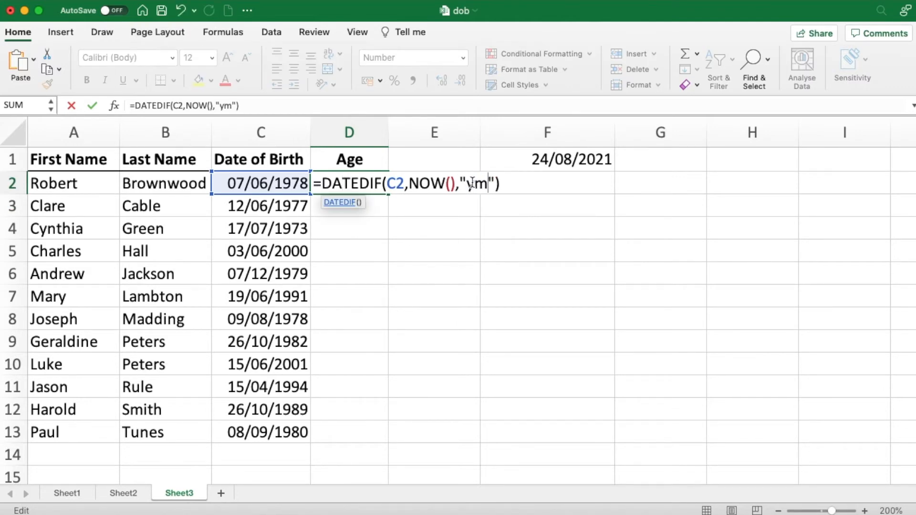
key(Return)
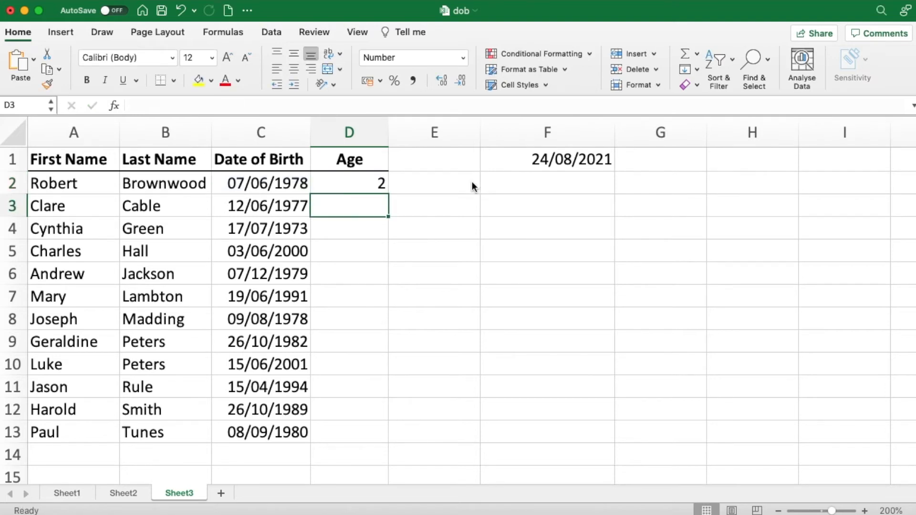
- Review the formula in D2 and compare the date of birth in C2 with the current date in F1
click(369, 184)
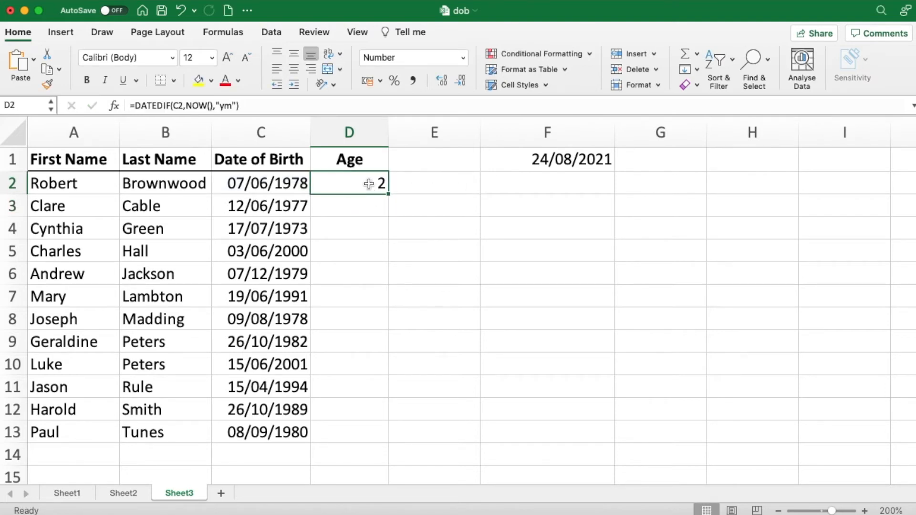
double_click(369, 183)
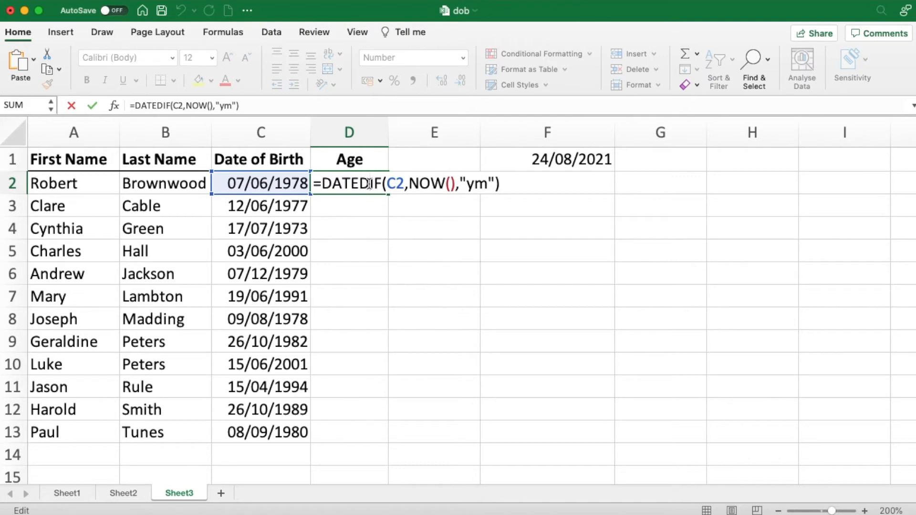
key(Return)
click(279, 183)
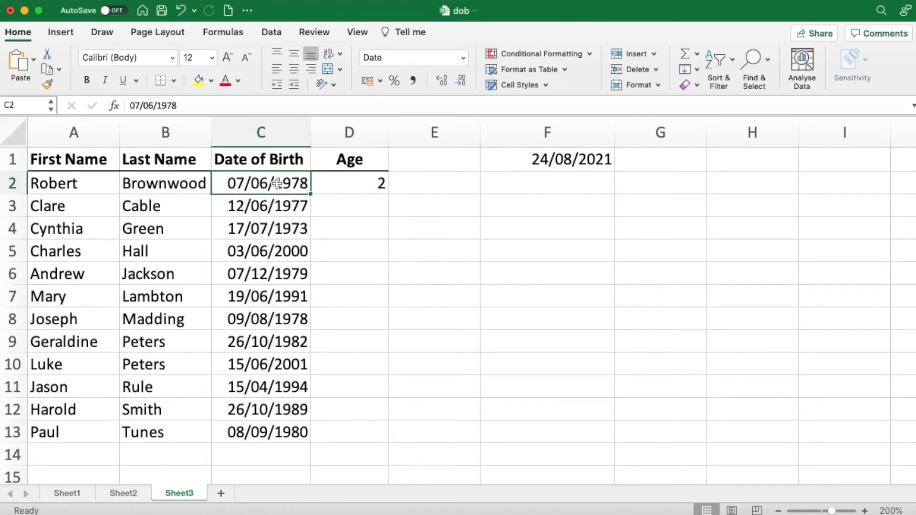
click(553, 162)
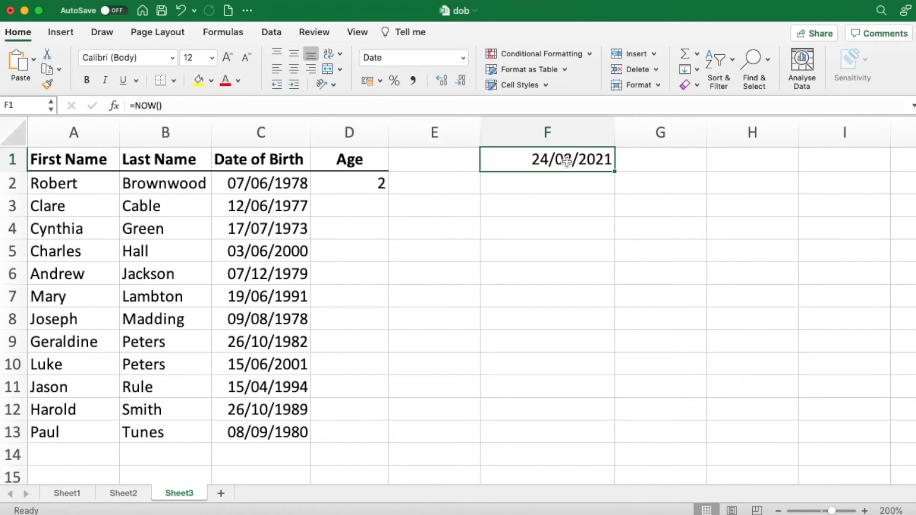
- Change the unit argument of the DATEDIF formula in D2 to "yd"
click(375, 185)
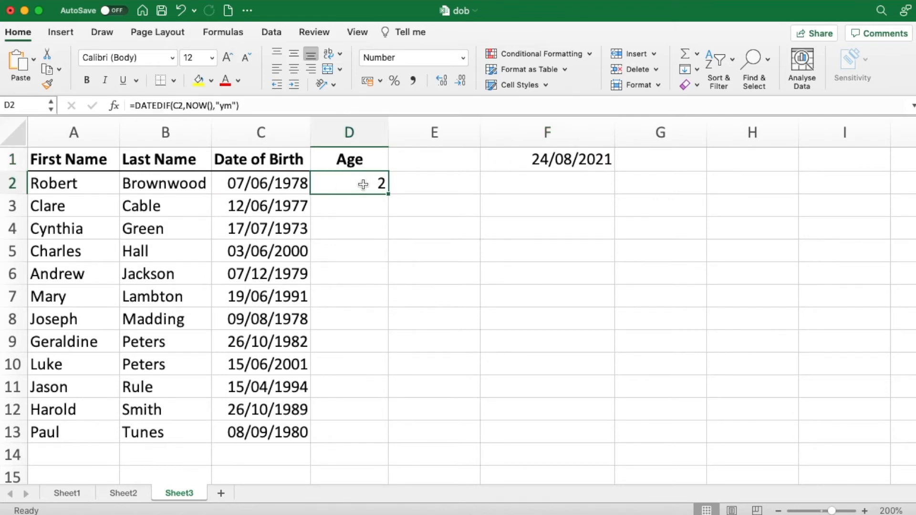
double_click(363, 184)
drag(475, 183, 483, 184)
text(d)
key(Return)
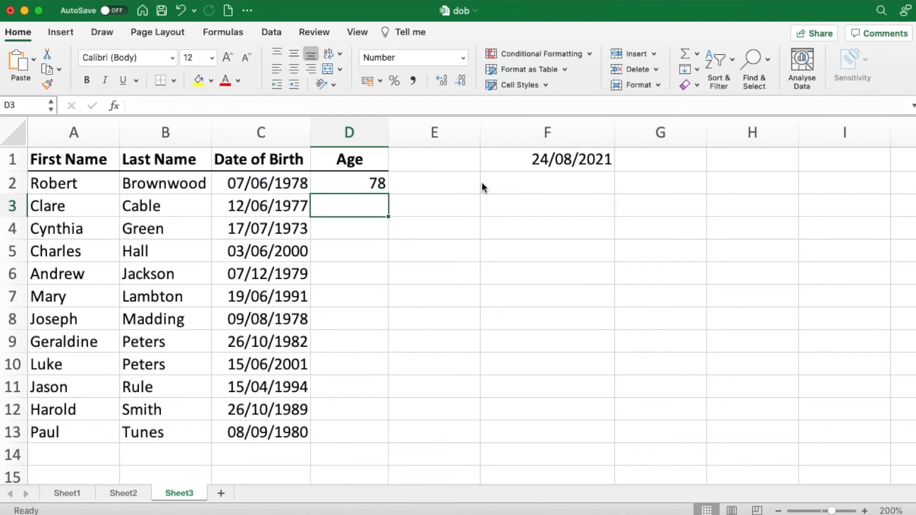
- Change the unit argument of the DATEDIF formula in D2 to "md"
double_click(359, 184)
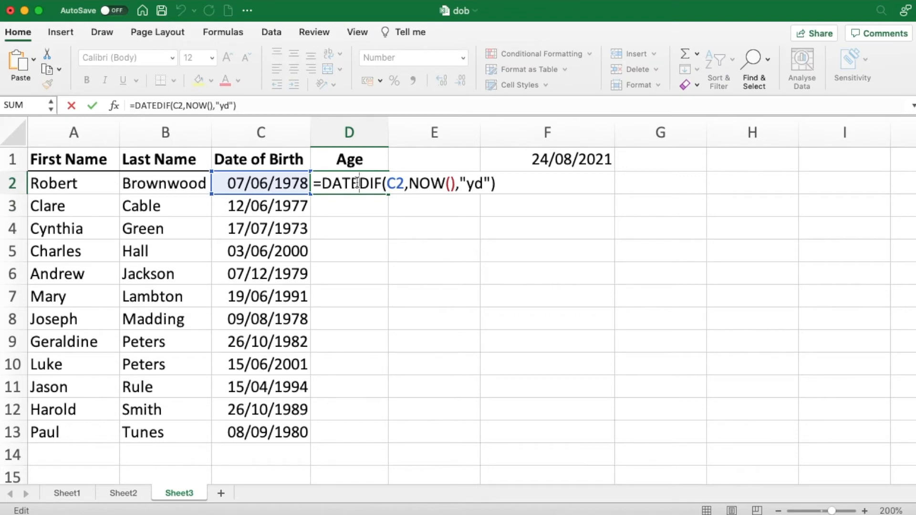
key(Return)
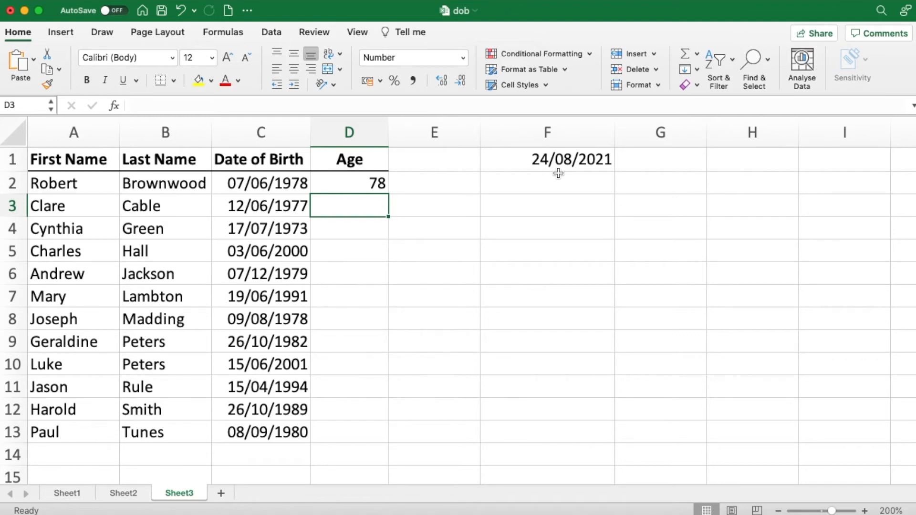
double_click(359, 184)
drag(466, 184, 471, 185)
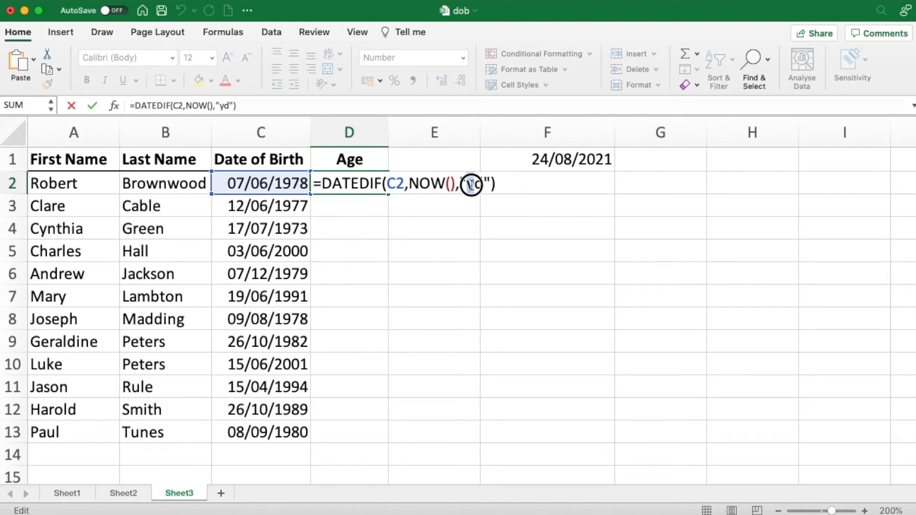
text(m)
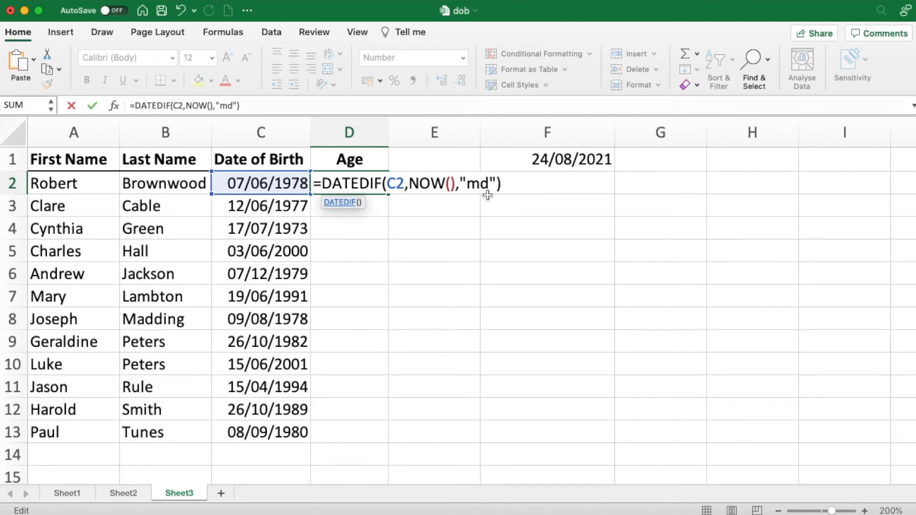
key(Return)
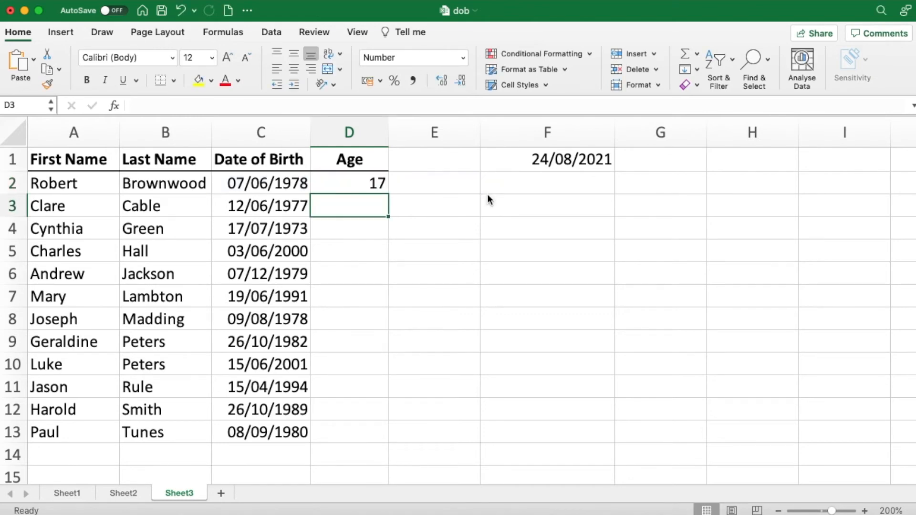
- Review the "md" formula in D2 and compare the day of the birth date in C2 with the current date in F1
double_click(370, 184)
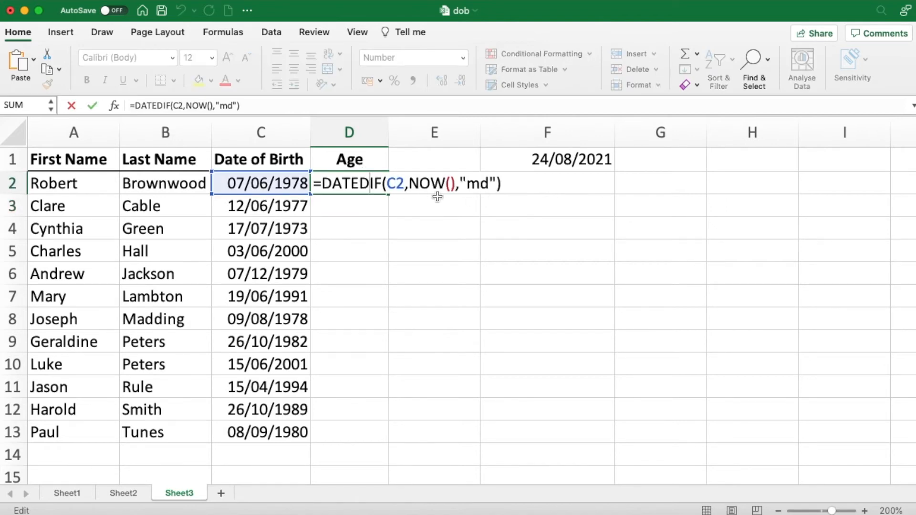
key(Return)
click(274, 183)
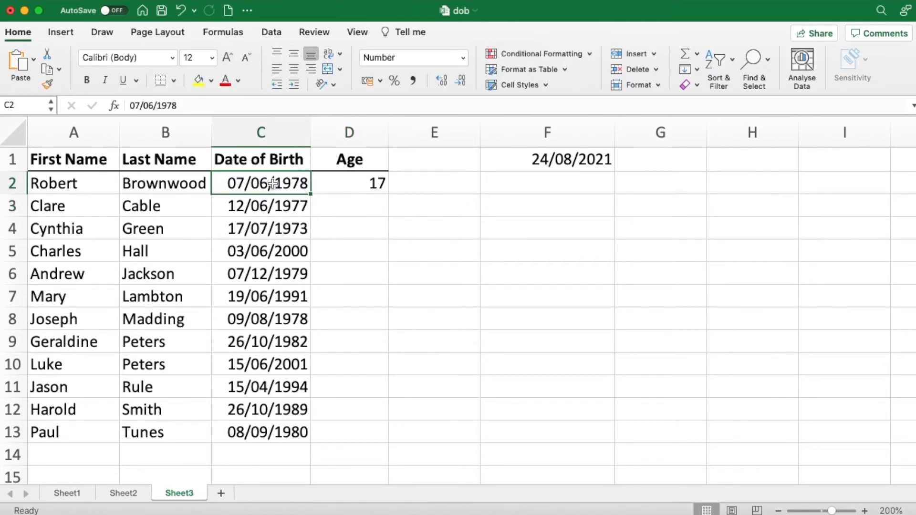
click(538, 160)
click(289, 180)
click(361, 187)
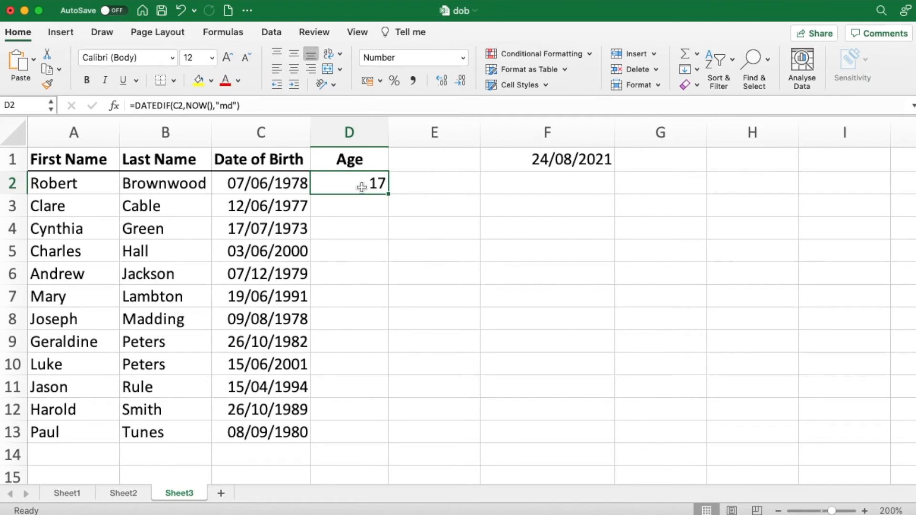
- Set the unit argument of the DATEDIF formula in D2 back to "y" and clear the current date from F1
double_click(361, 187)
drag(468, 185, 486, 180)
text(y)
key(Return)
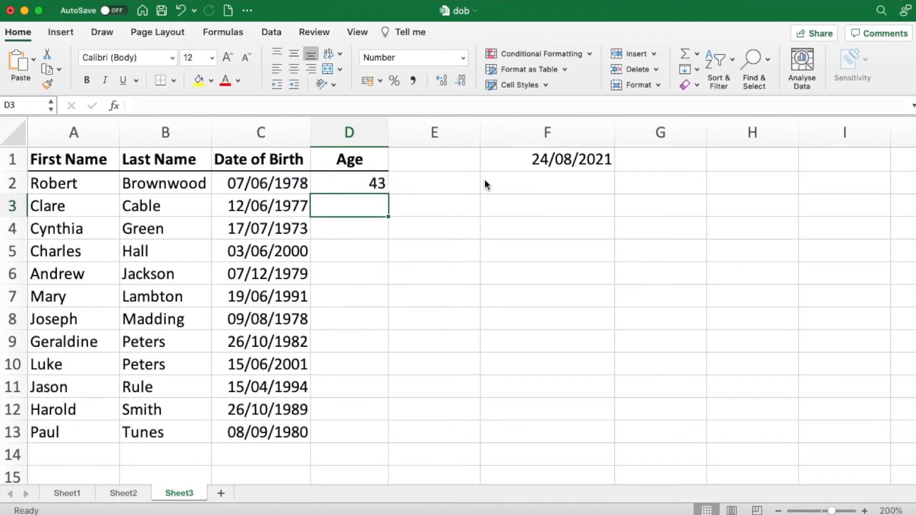
drag(613, 171, 597, 162)
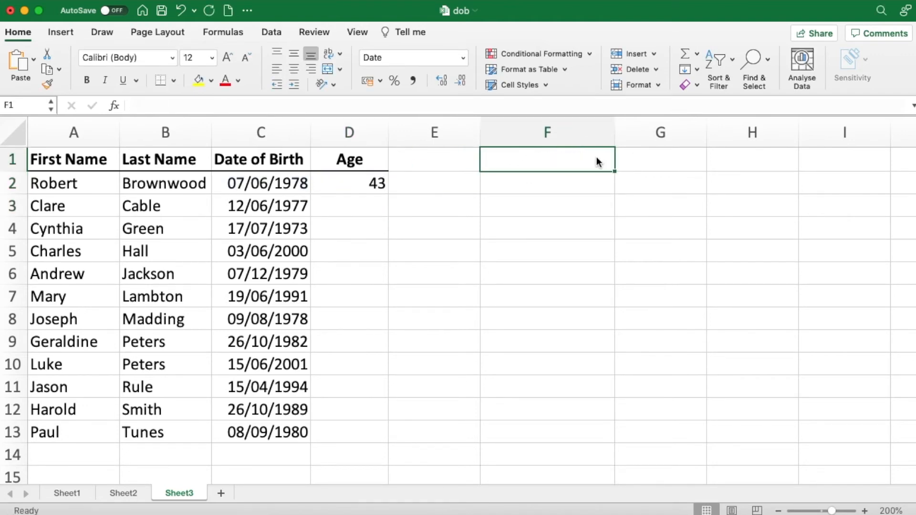
- Append the text label &"years" to the end of the DATEDIF formula in D2
click(370, 184)
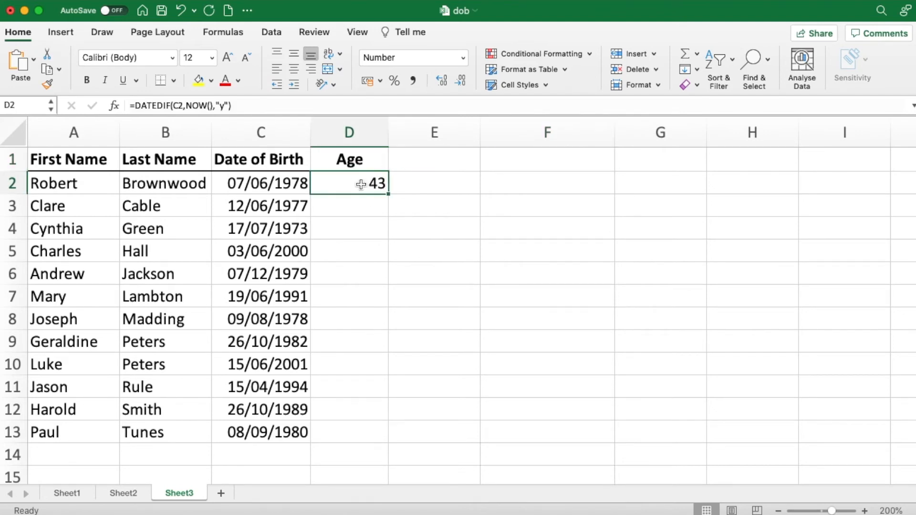
double_click(361, 184)
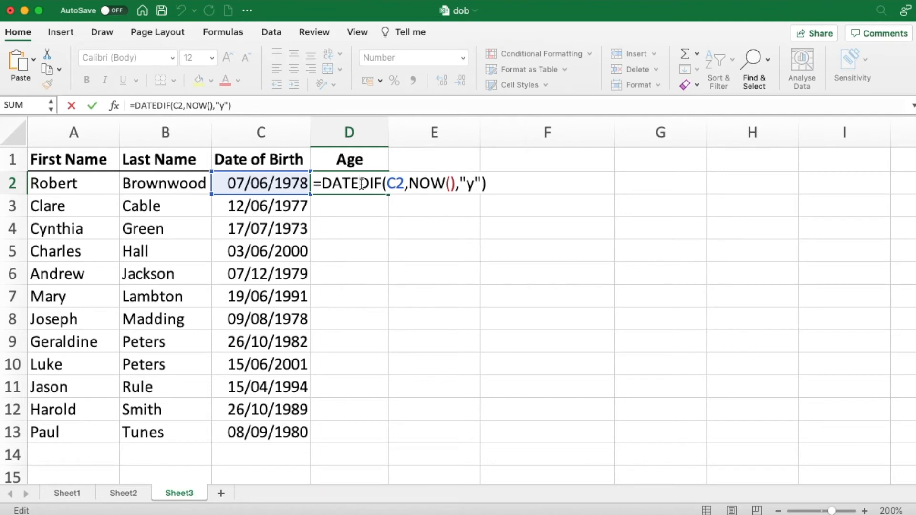
key(Return)
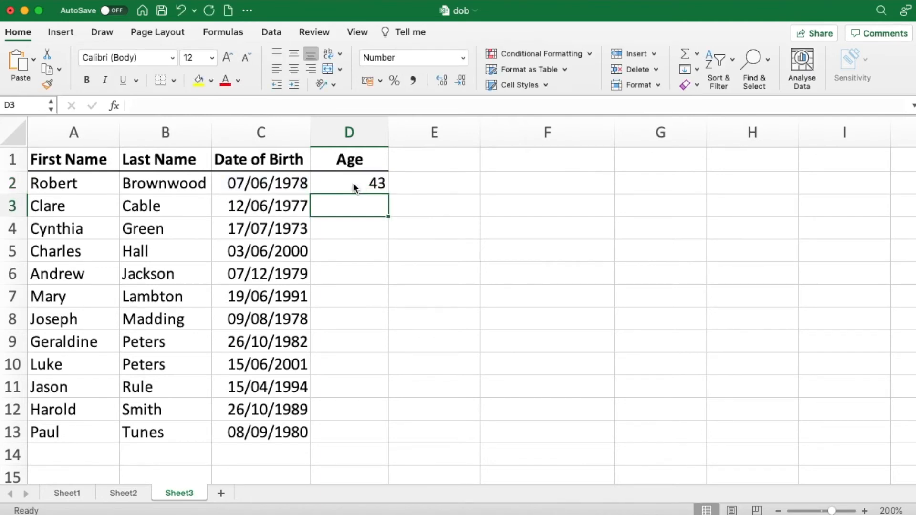
click(352, 183)
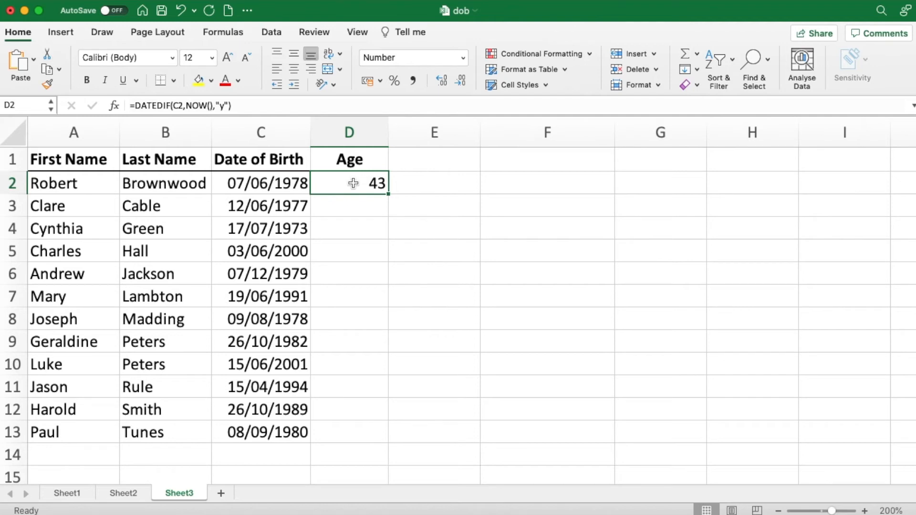
double_click(354, 183)
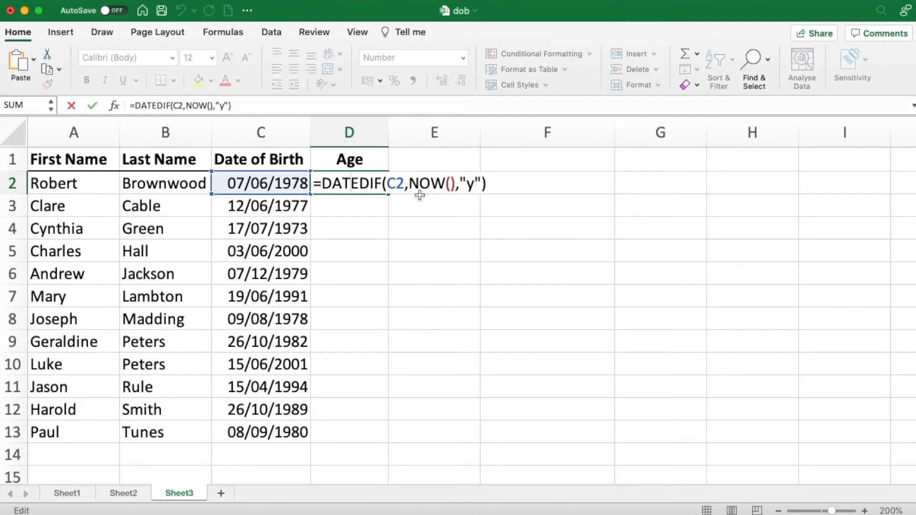
click(491, 184)
text(&"yea)
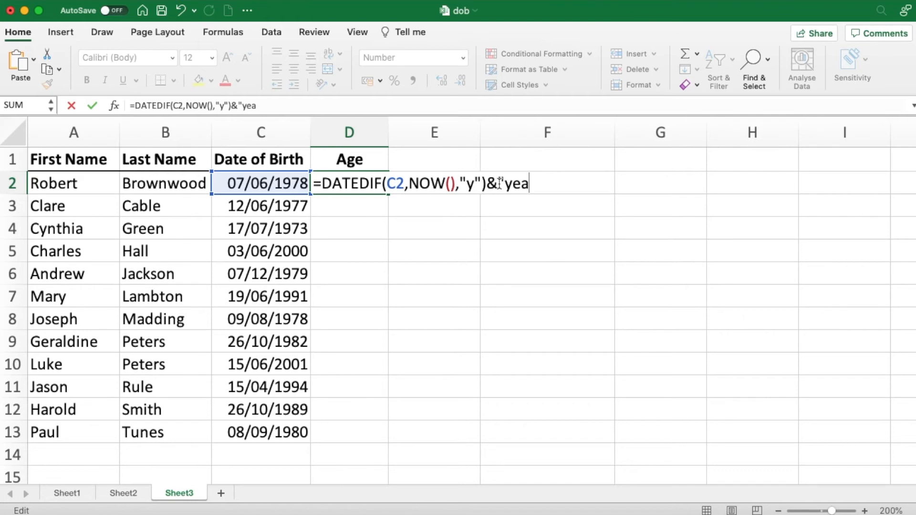
text(rs")
key(Return)
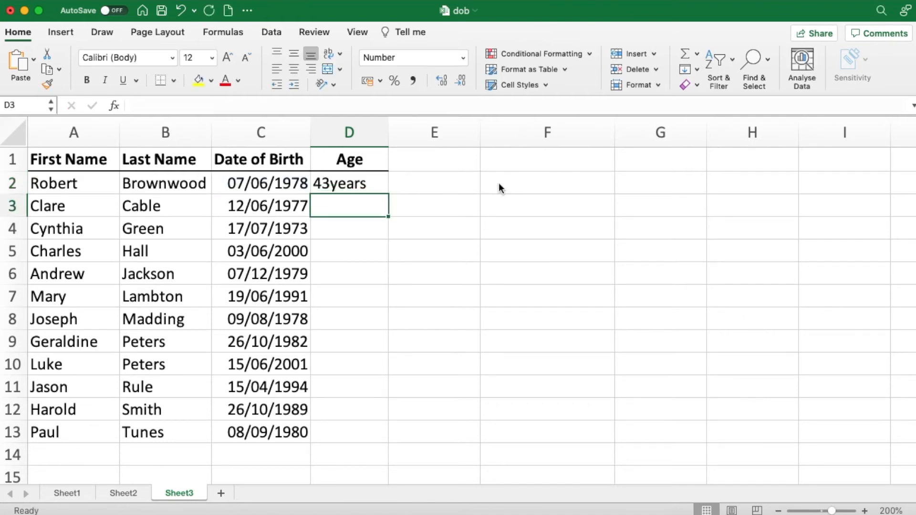
- Insert a space before the word years inside the quoted text of the formula in D2
double_click(355, 184)
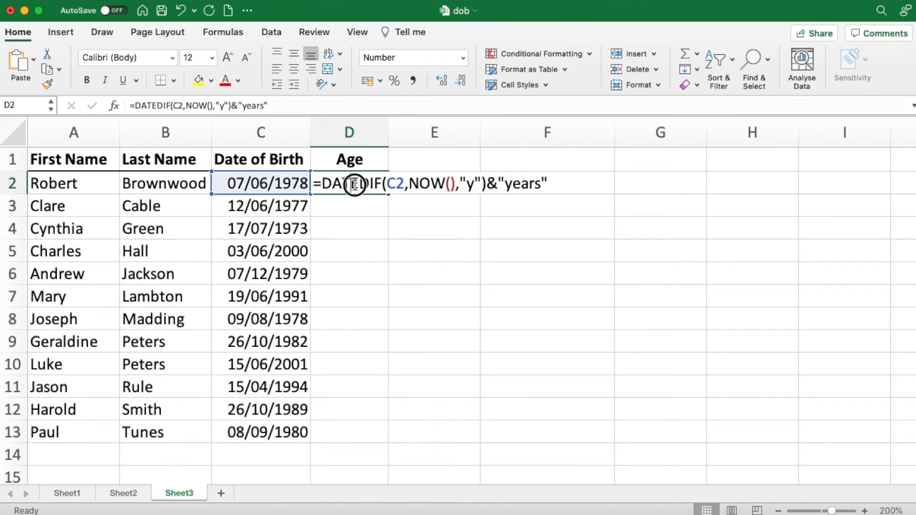
click(505, 183)
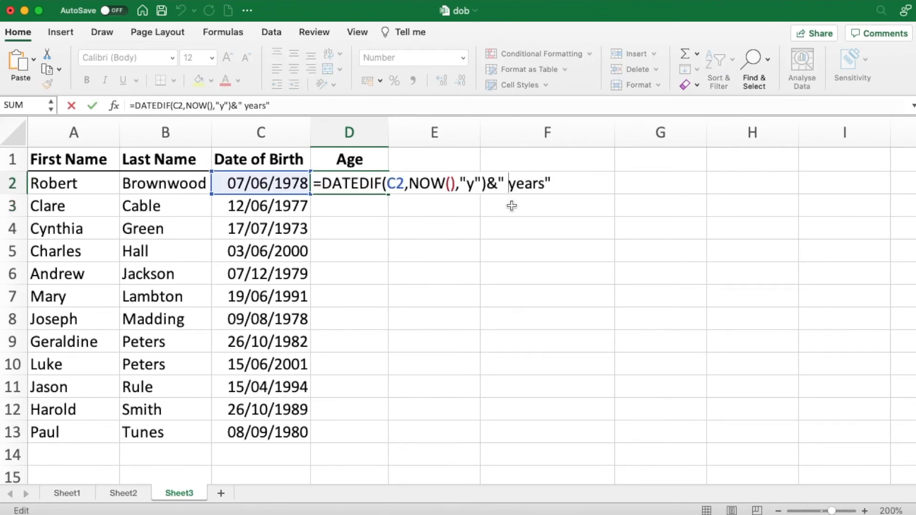
key(Return)
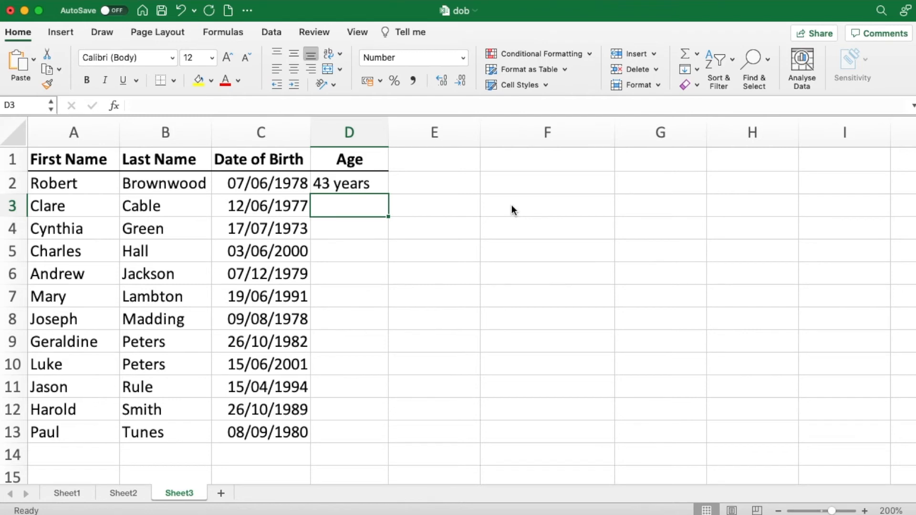
double_click(358, 184)
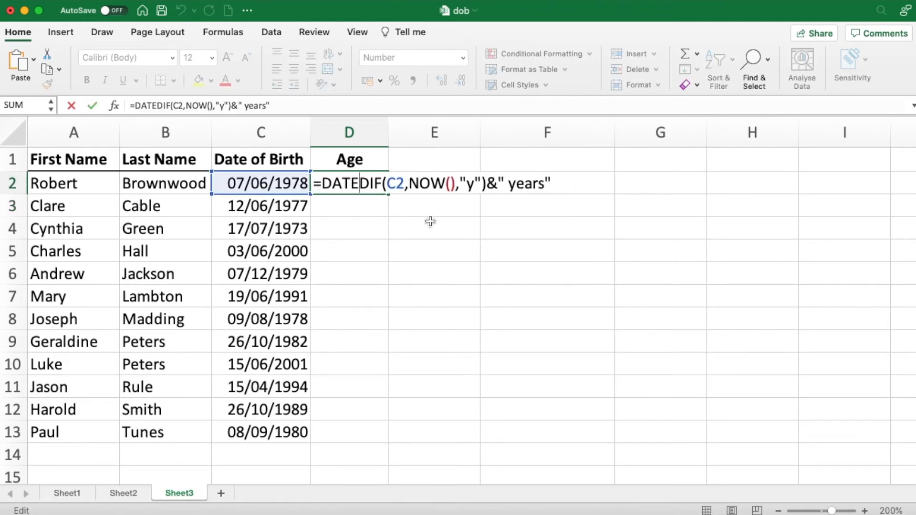
key(Return)
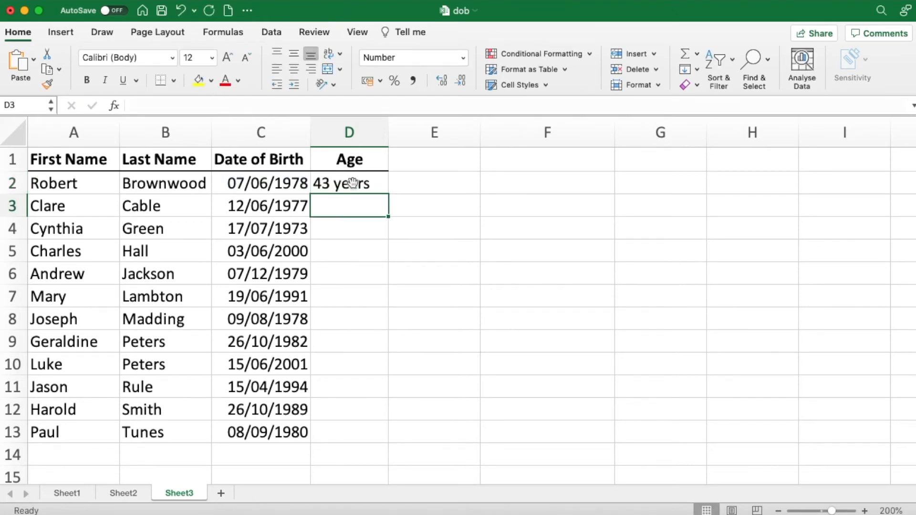
- Extend the formula in D2 with &DATEDIF(C2,NOW(),"ym") to add the remaining months after the years
double_click(352, 183)
click(553, 183)
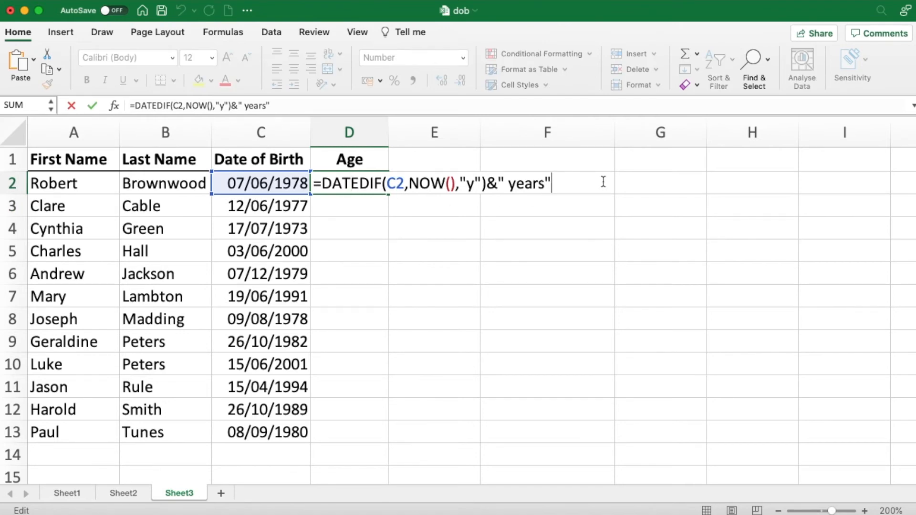
text(&)
text(datedi)
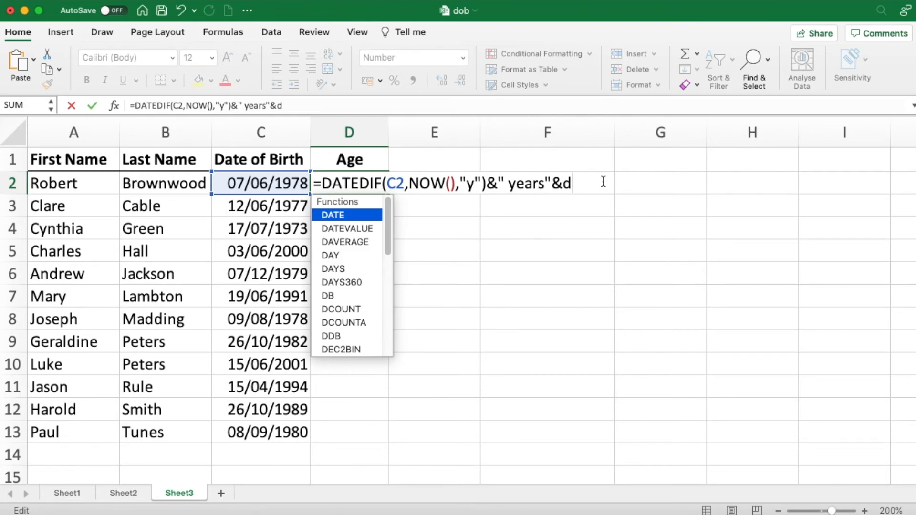
text(f)
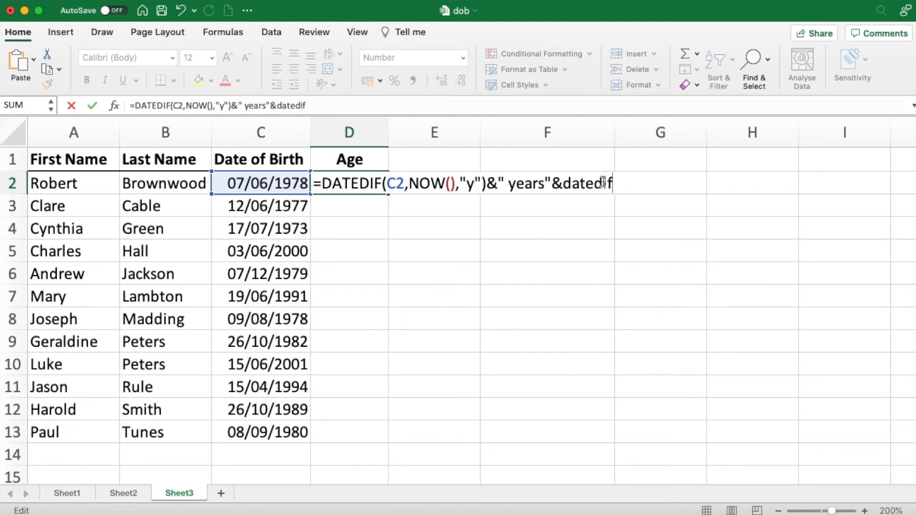
text(()
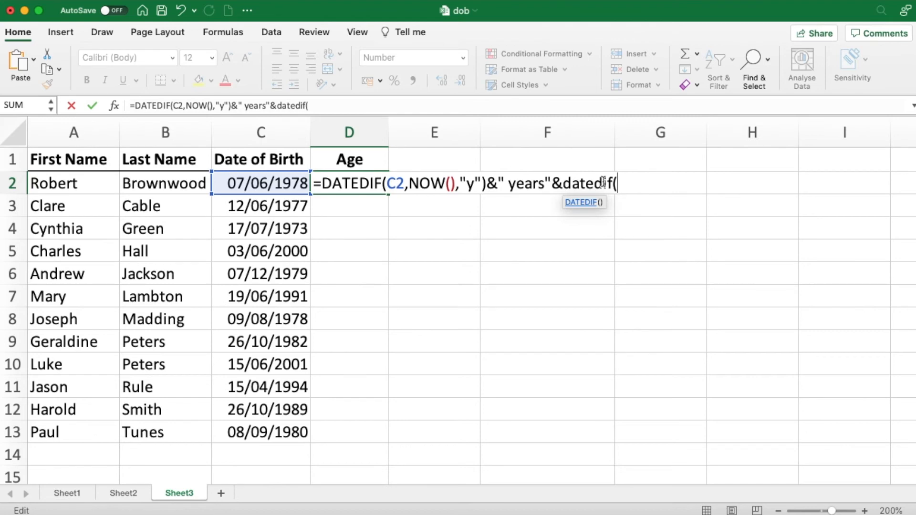
click(271, 186)
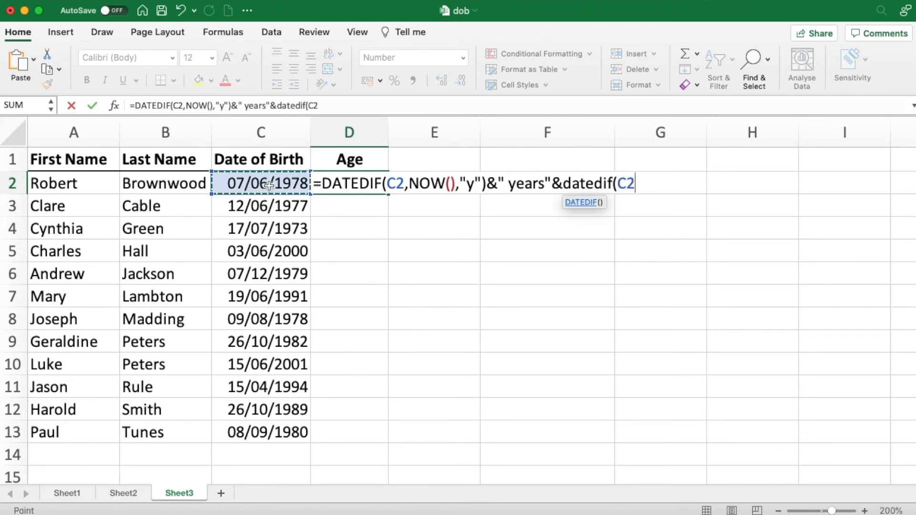
text(,)
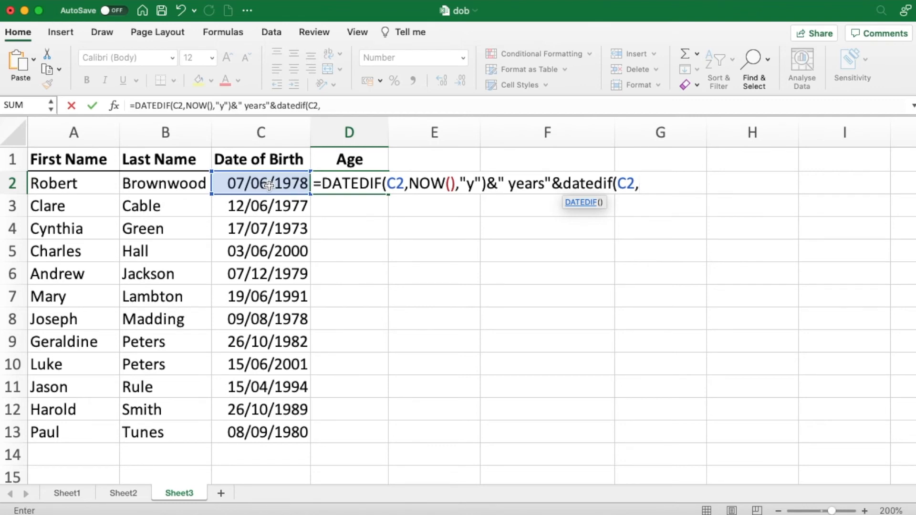
text(now())
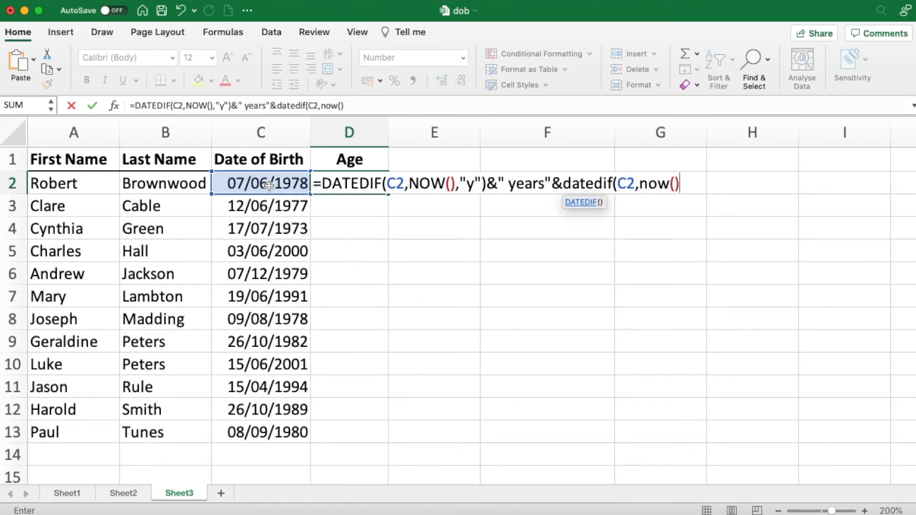
text(,)
text("ym"))
key(Return)
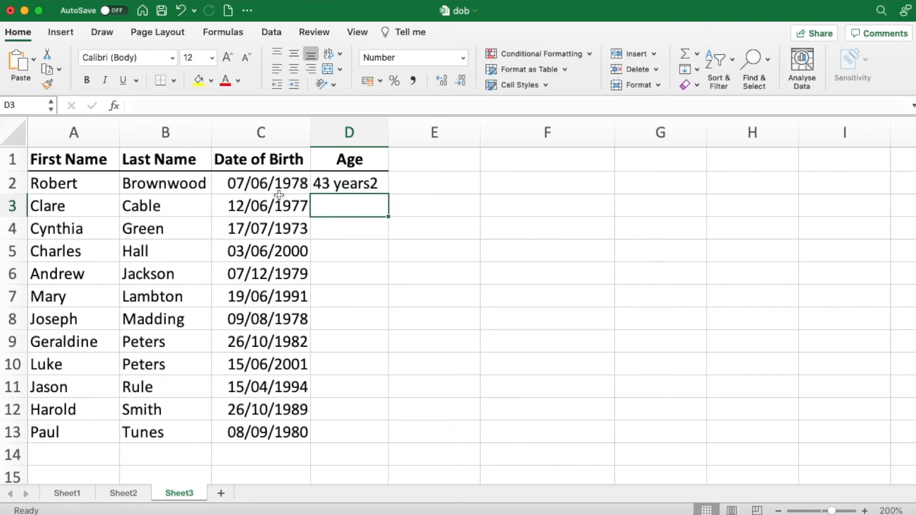
- Add a comma and a space after the word years in the quoted text of the formula in D2
click(348, 186)
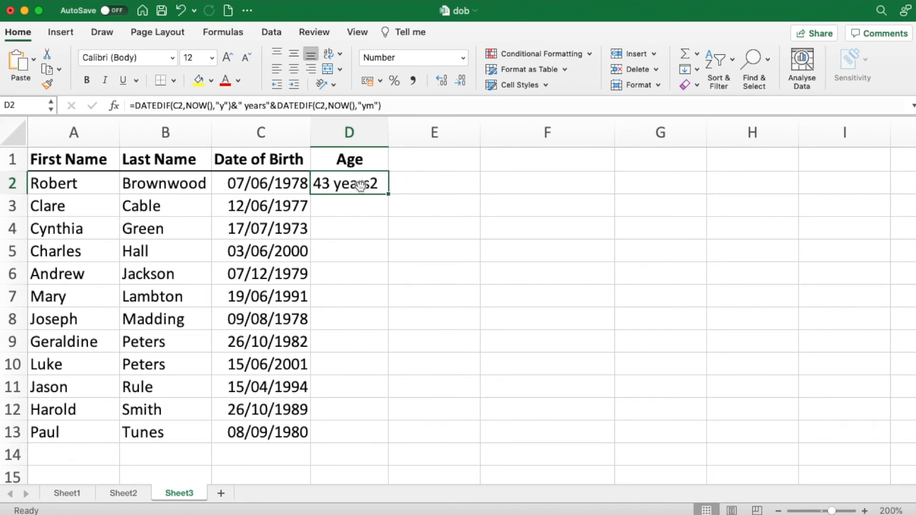
double_click(351, 185)
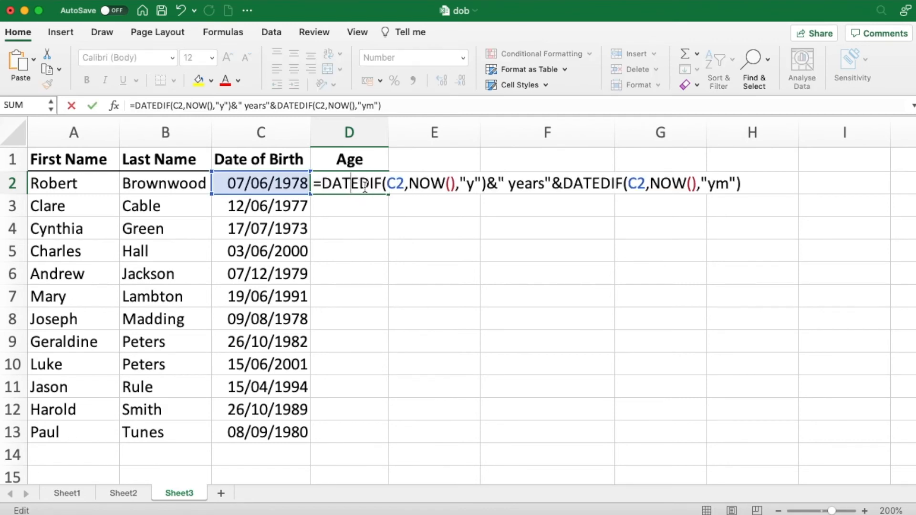
click(546, 184)
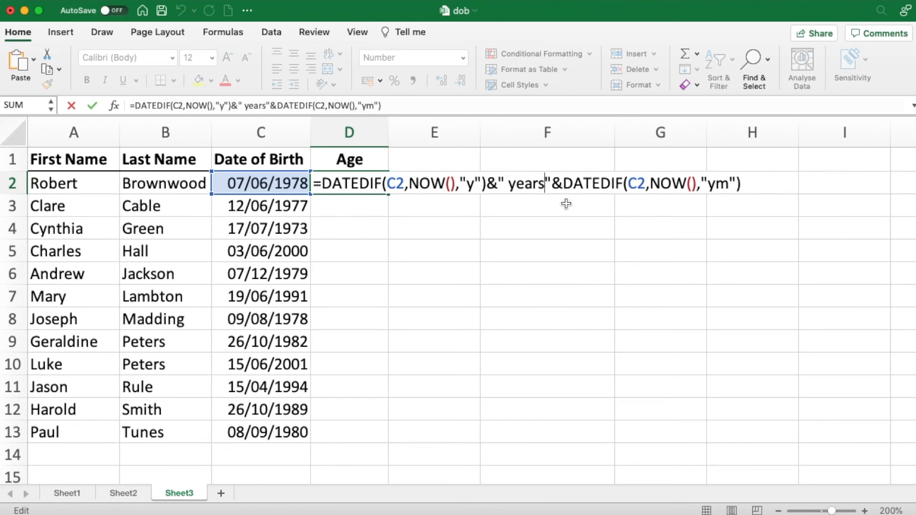
text(,)
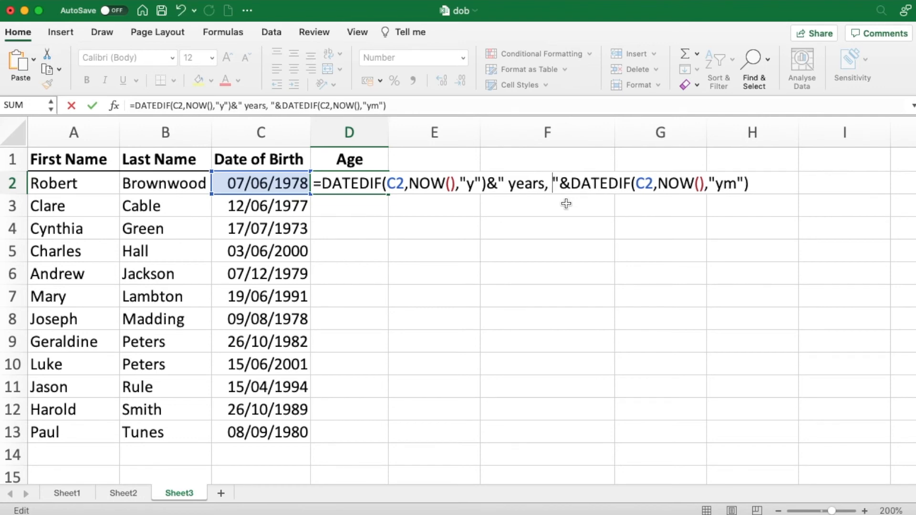
- Append &" months" to the end of the formula in D2 and commit it
click(765, 184)
text(&")
text( month)
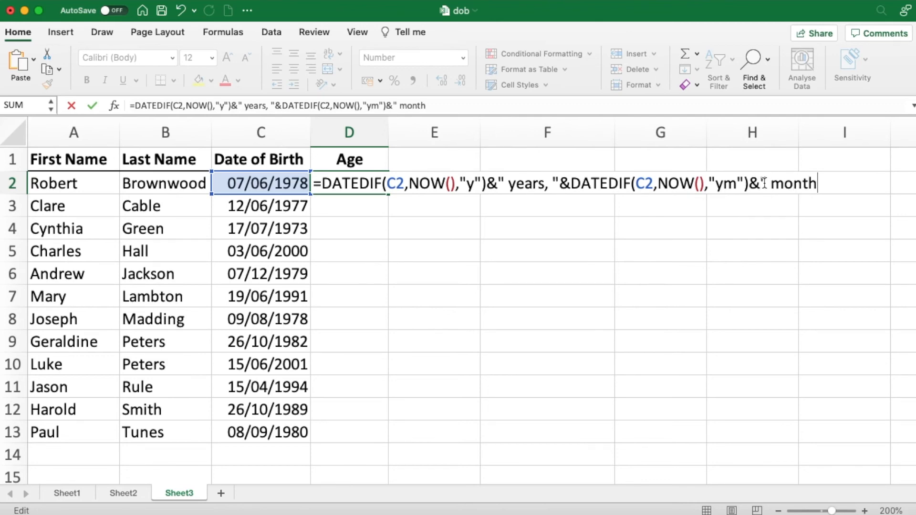
text(s")
key(Return)
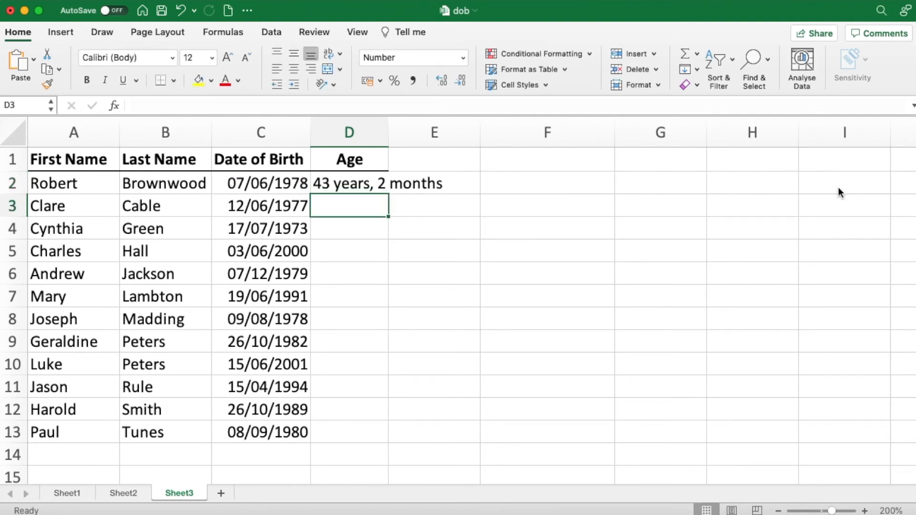
- Review the D2 formula in the cell, checking the space before months in the quoted text, and close it unchanged
click(364, 181)
click(368, 233)
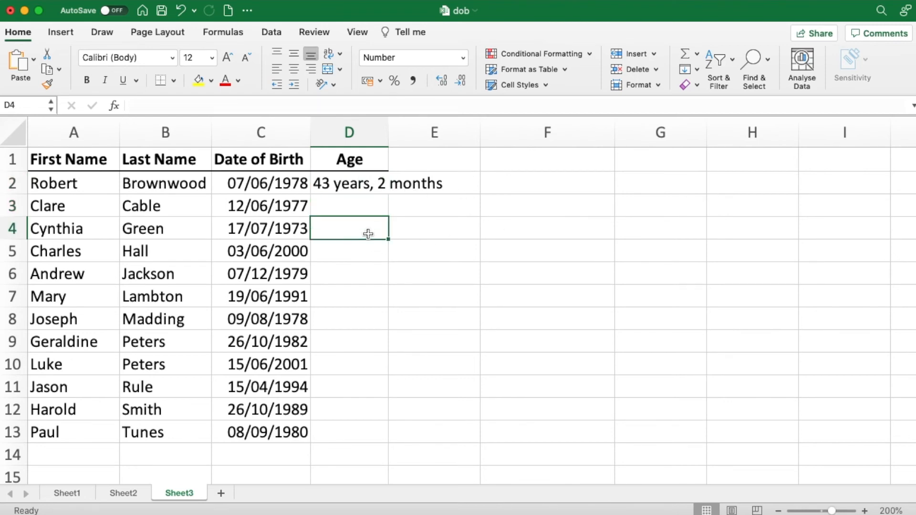
double_click(353, 186)
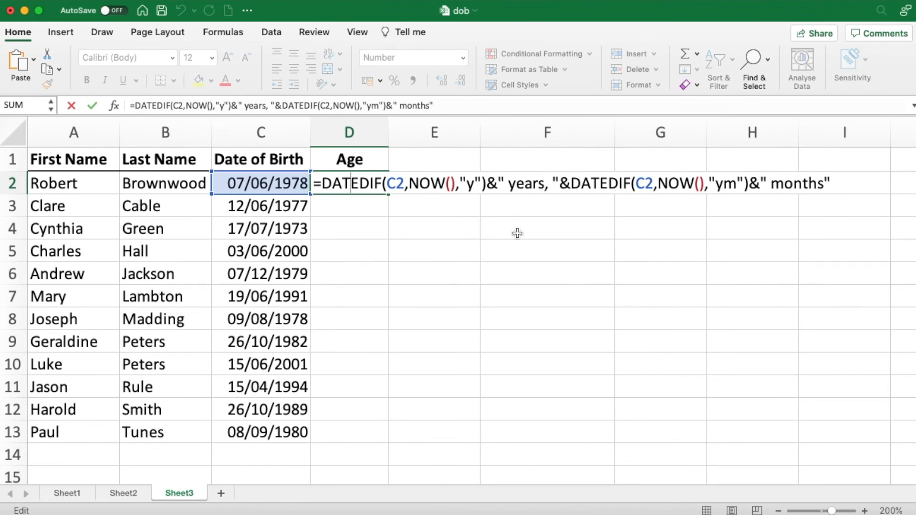
drag(767, 180, 771, 180)
key(Return)
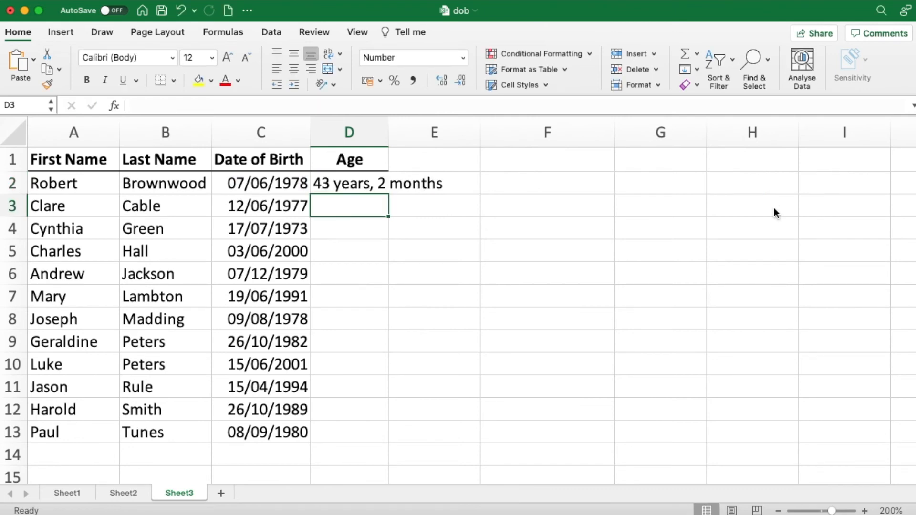
- Fill the age formula from D2 down to D13 and widen column D to fit the longer text
click(359, 184)
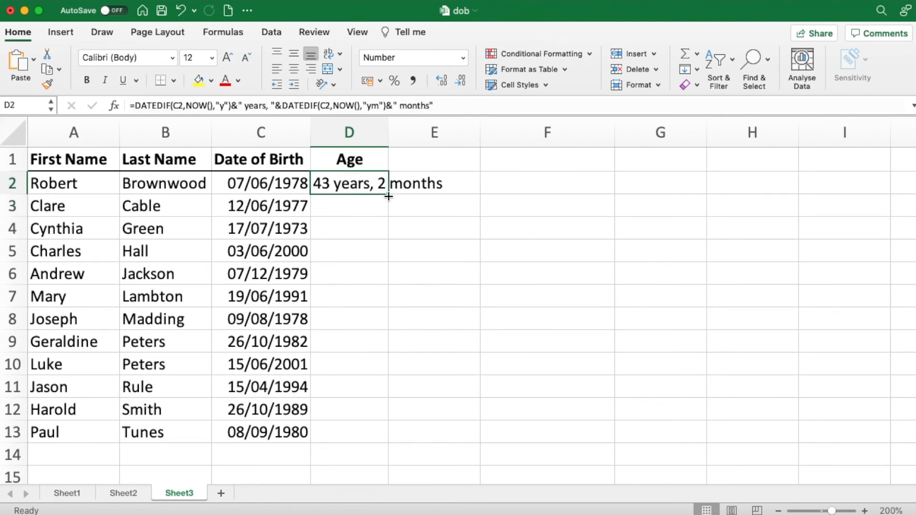
drag(390, 195, 389, 438)
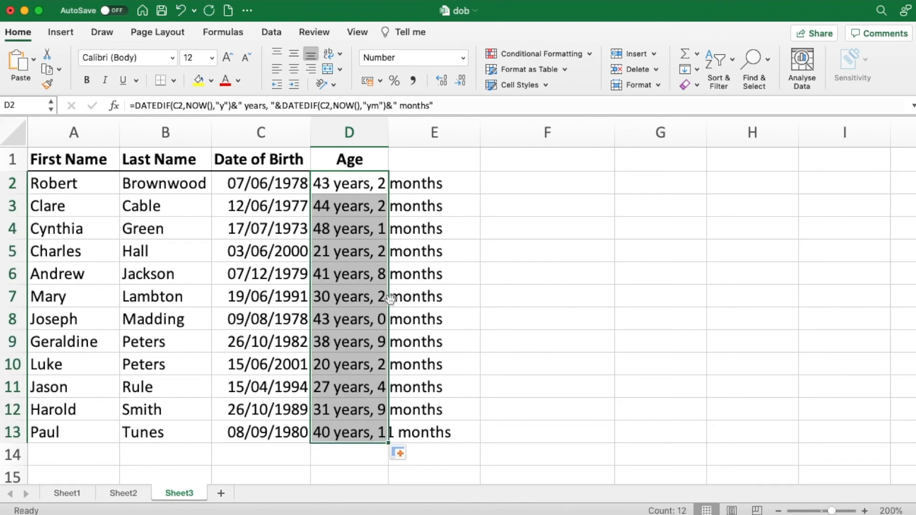
drag(389, 129, 446, 134)
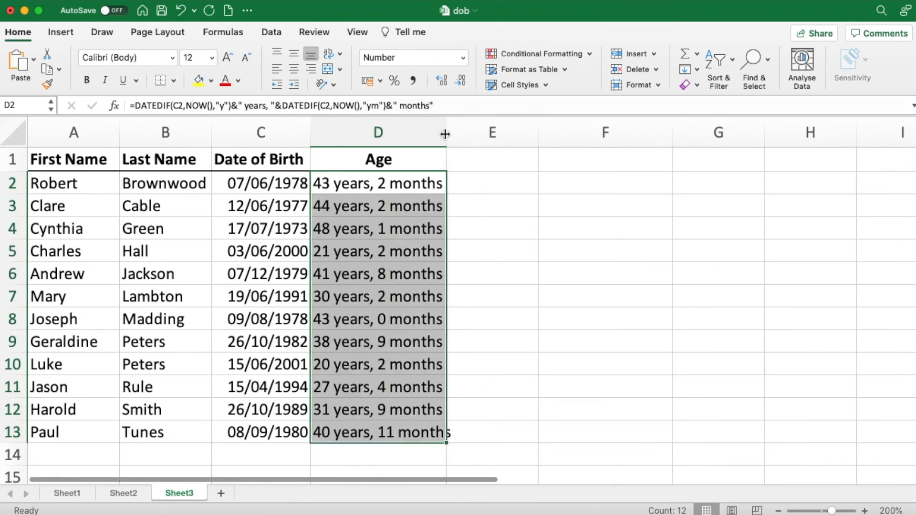
- Open the age formula in D2 for editing
click(365, 182)
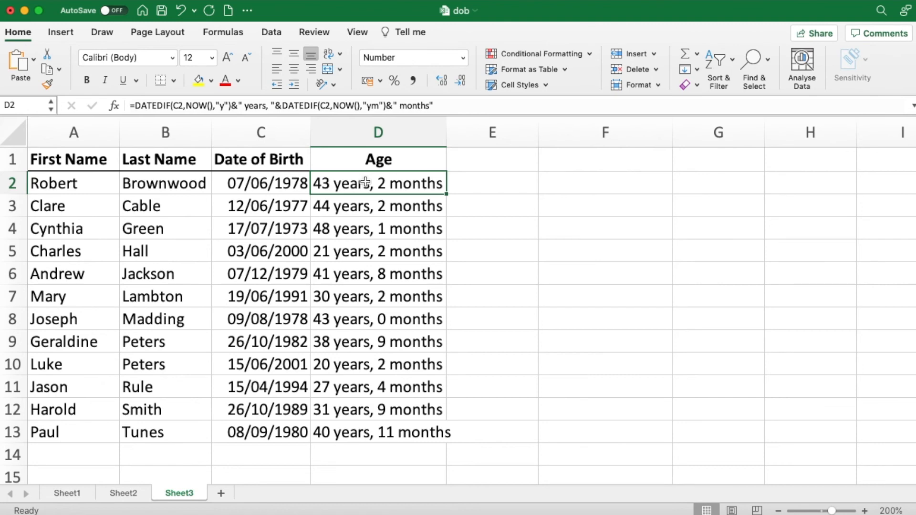
double_click(366, 182)
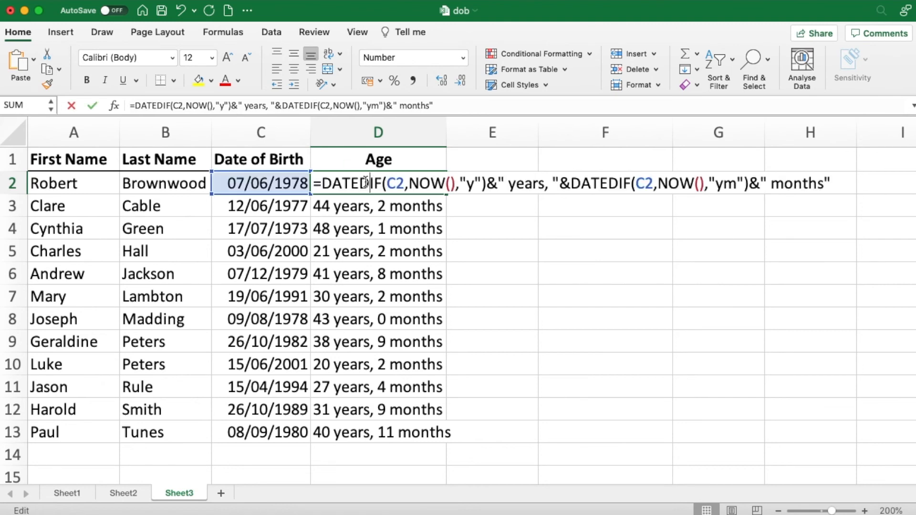